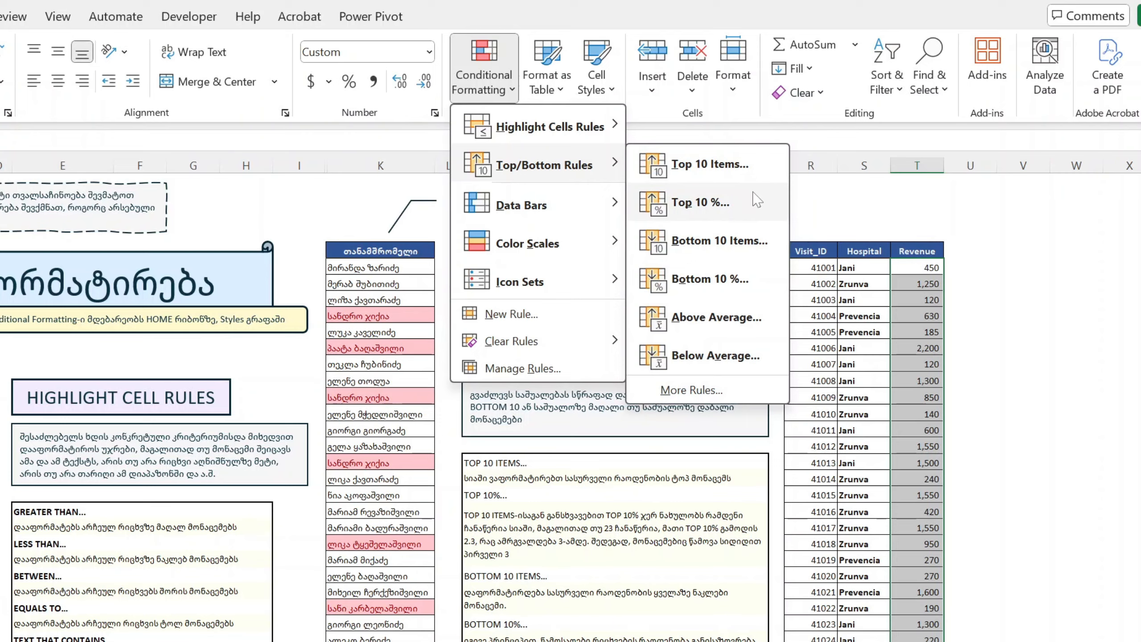
Step: Highlight the top 10% of values in the Revenue column with Green Fill with Dark Green Text
click(710, 202)
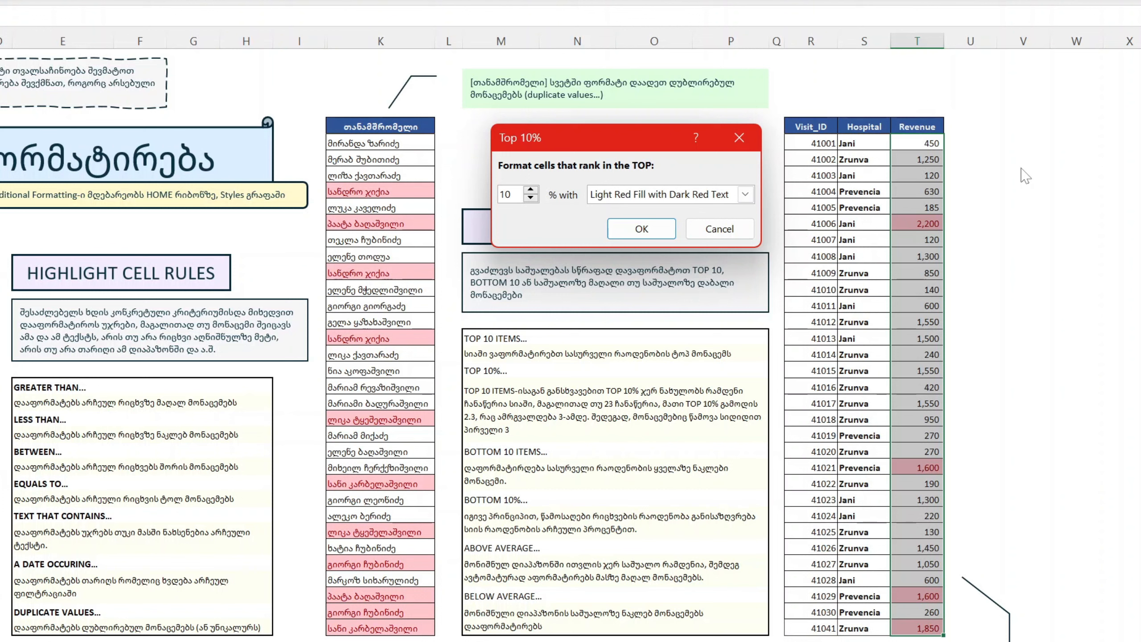
key(Escape)
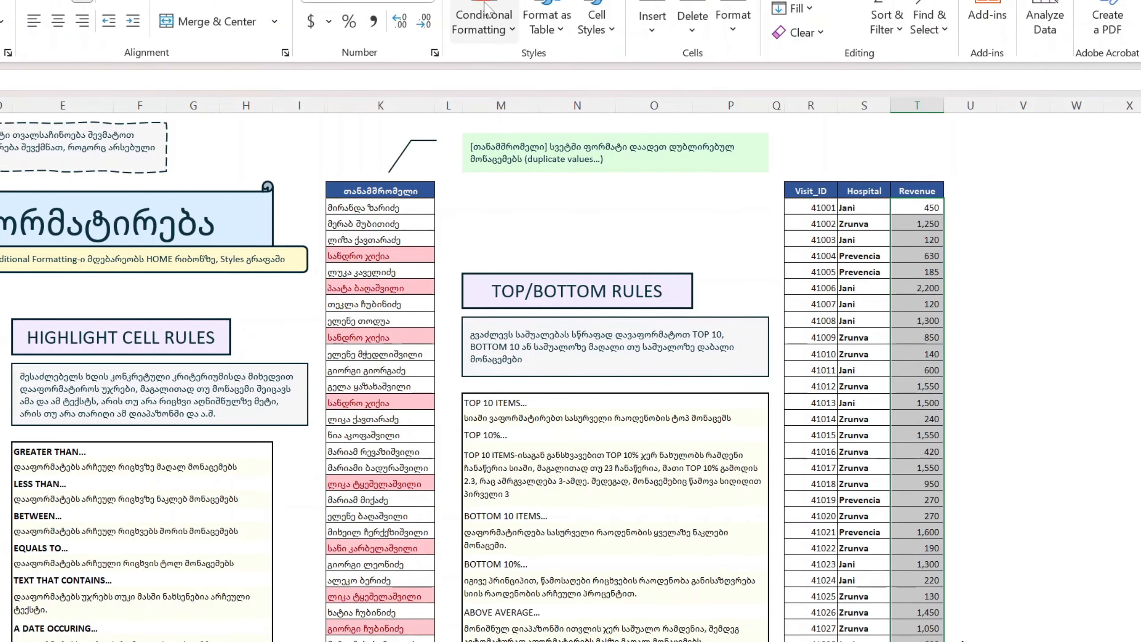
click(485, 63)
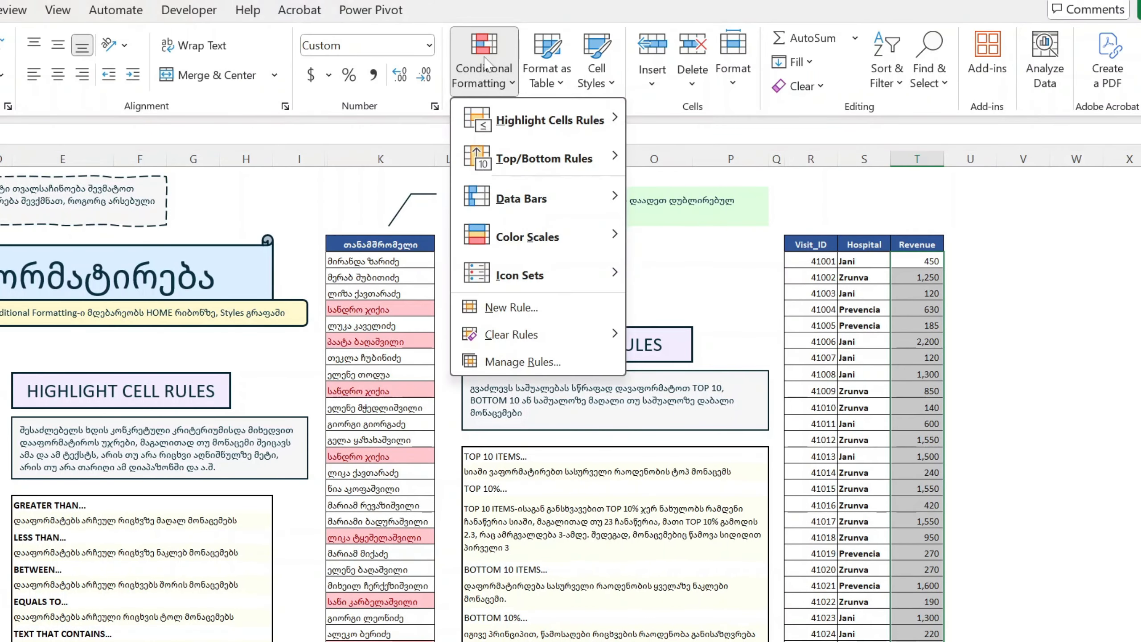
mouse_move(532, 157)
click(732, 207)
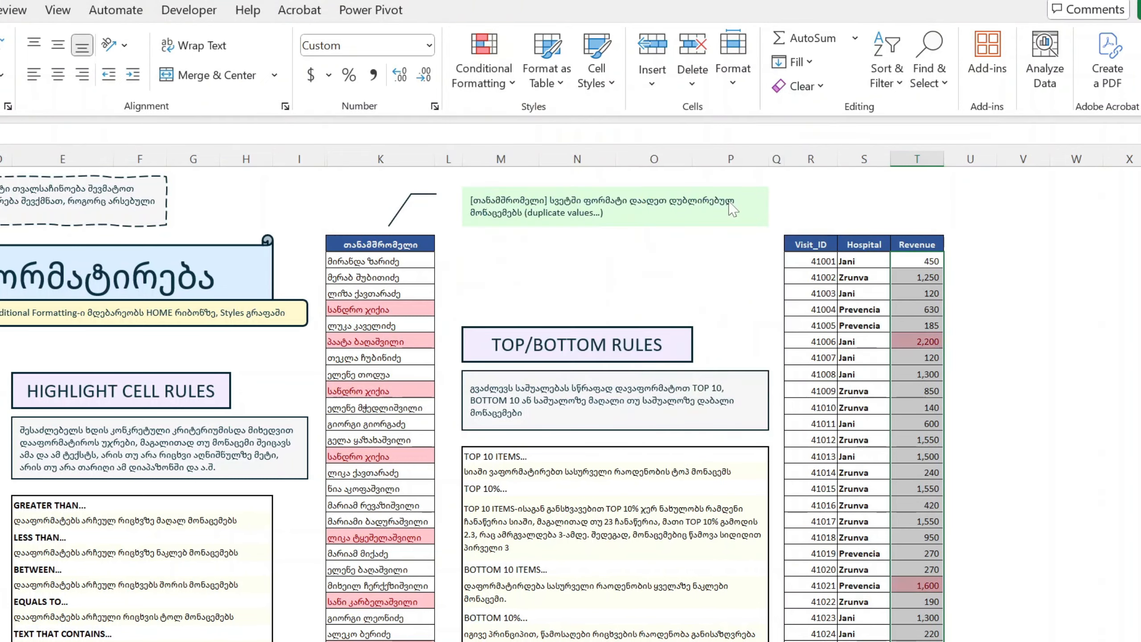
click(745, 312)
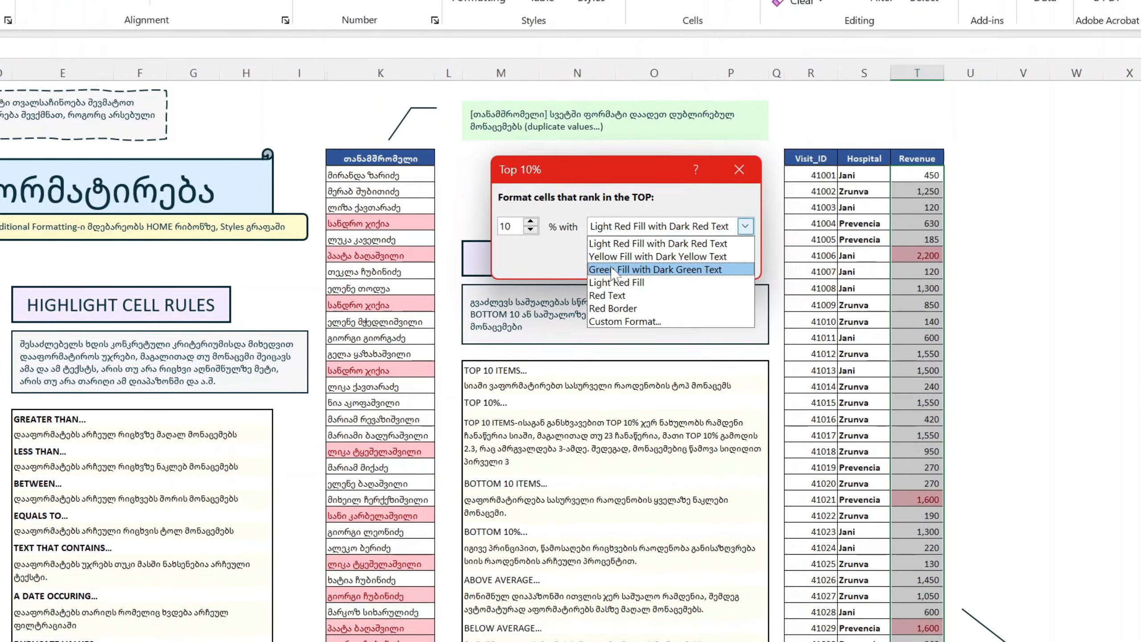
click(613, 269)
click(642, 257)
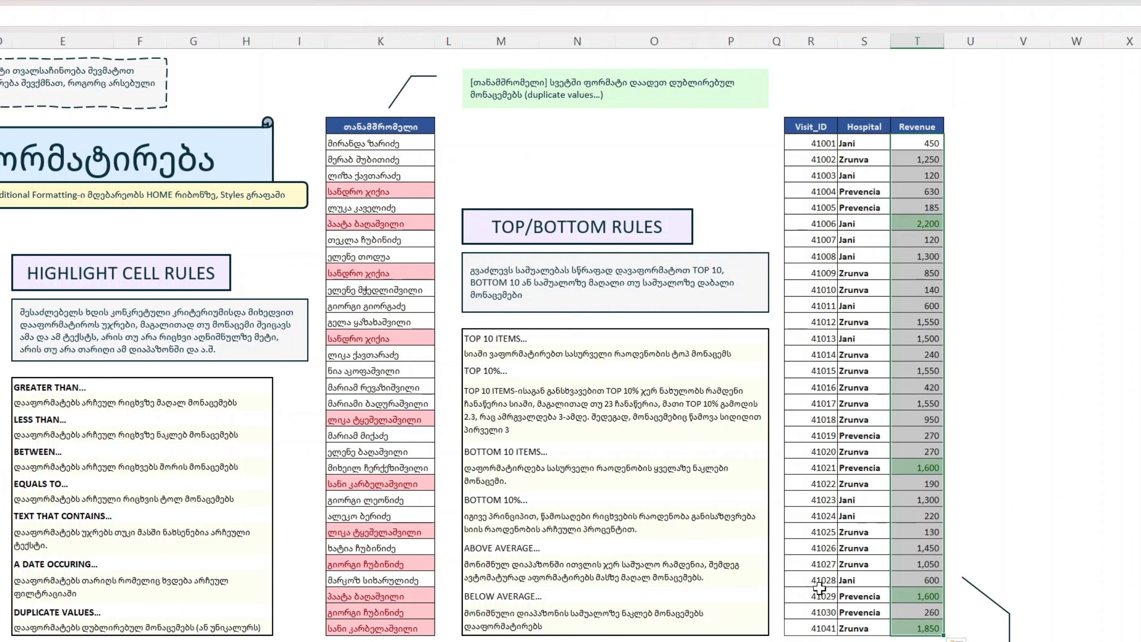
click(899, 476)
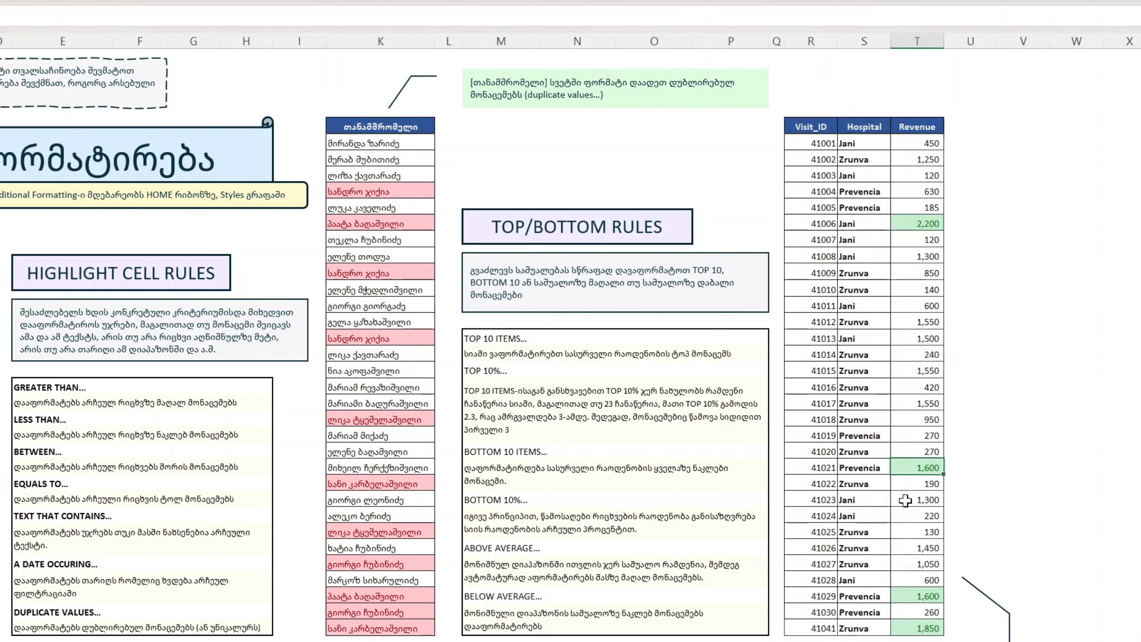
click(910, 605)
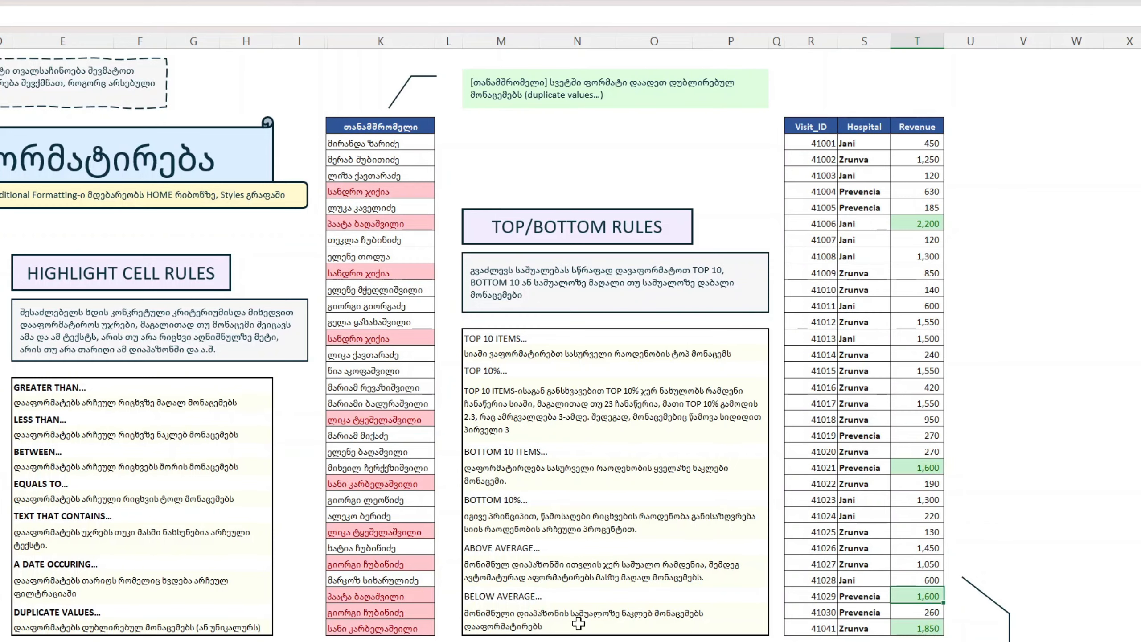
Step: Highlight the bottom 10% of values in the Revenue column with Light Red Fill with Dark Red Text
click(921, 143)
key(ctrl+shift+Down)
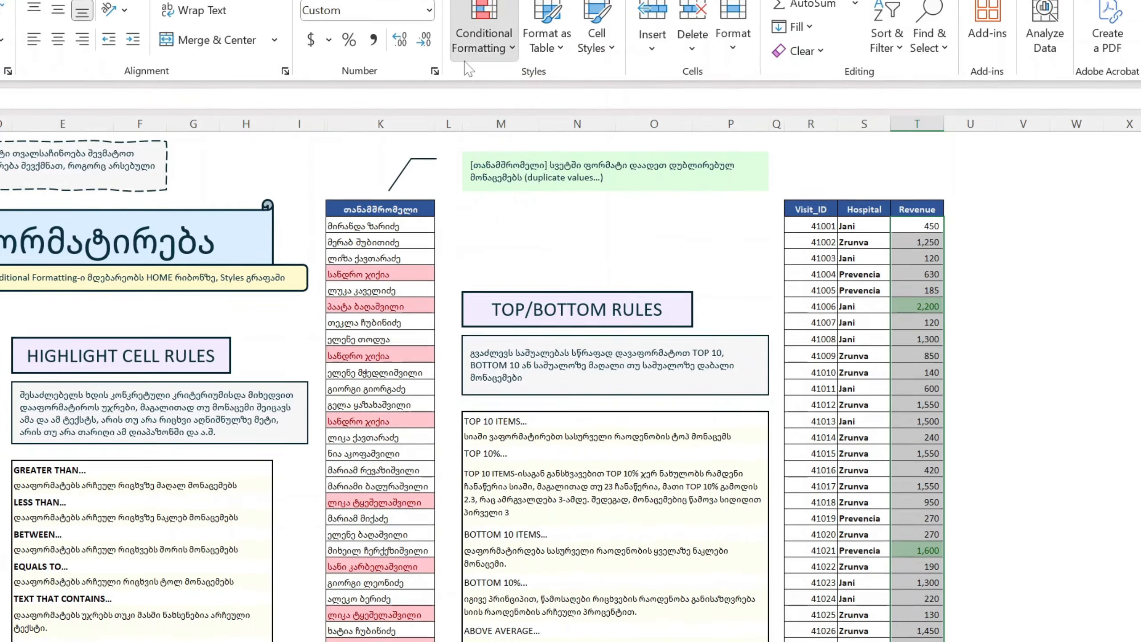
click(472, 83)
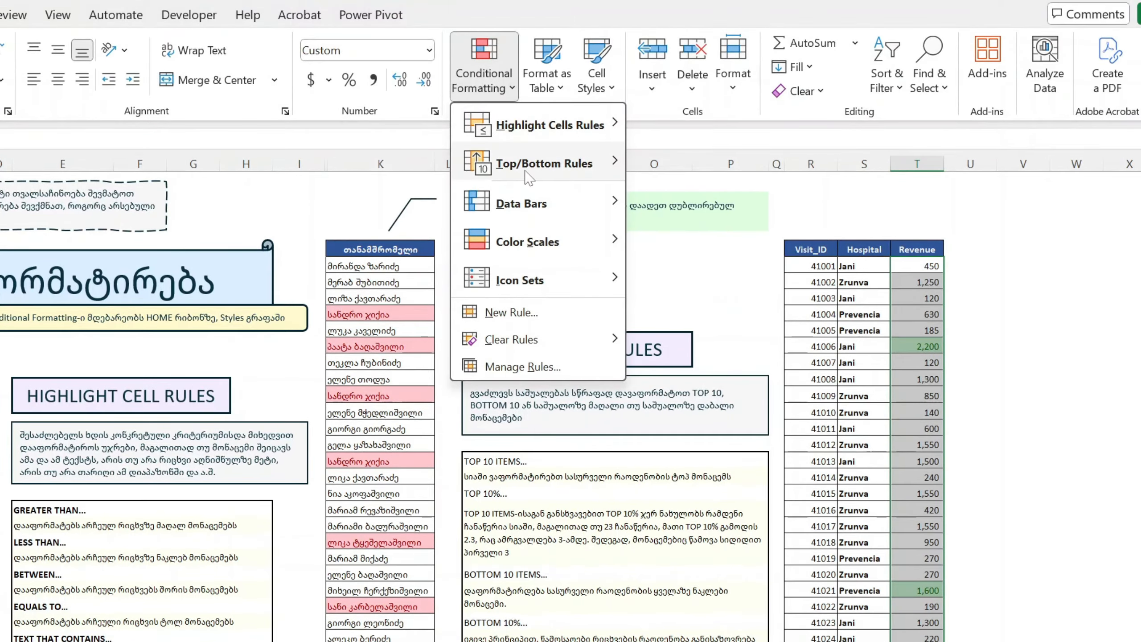
mouse_move(535, 171)
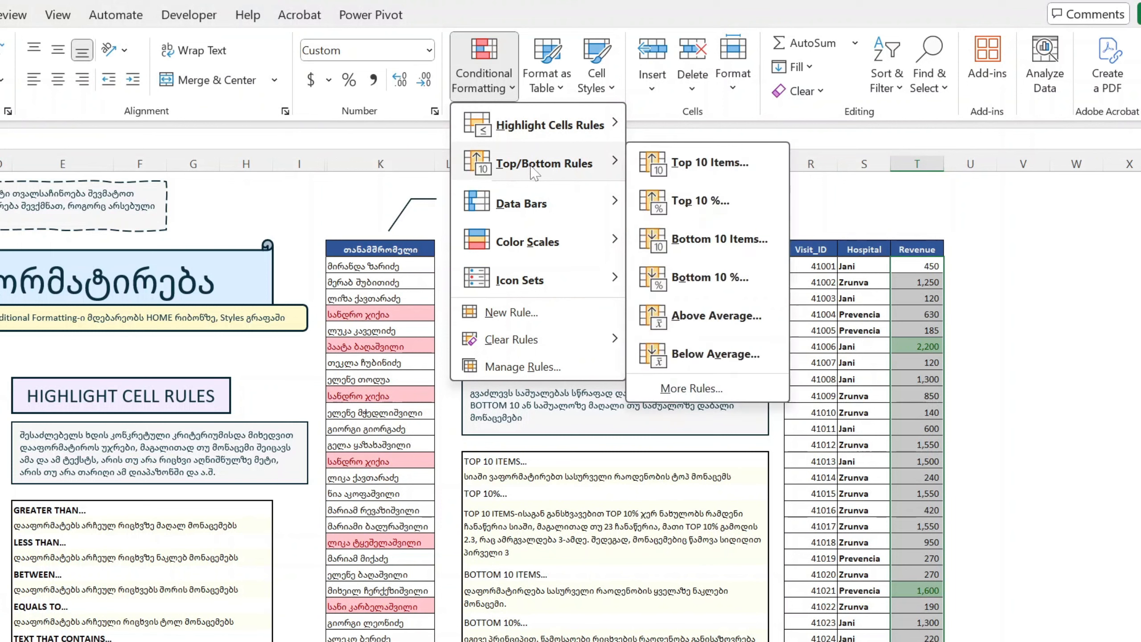
click(756, 285)
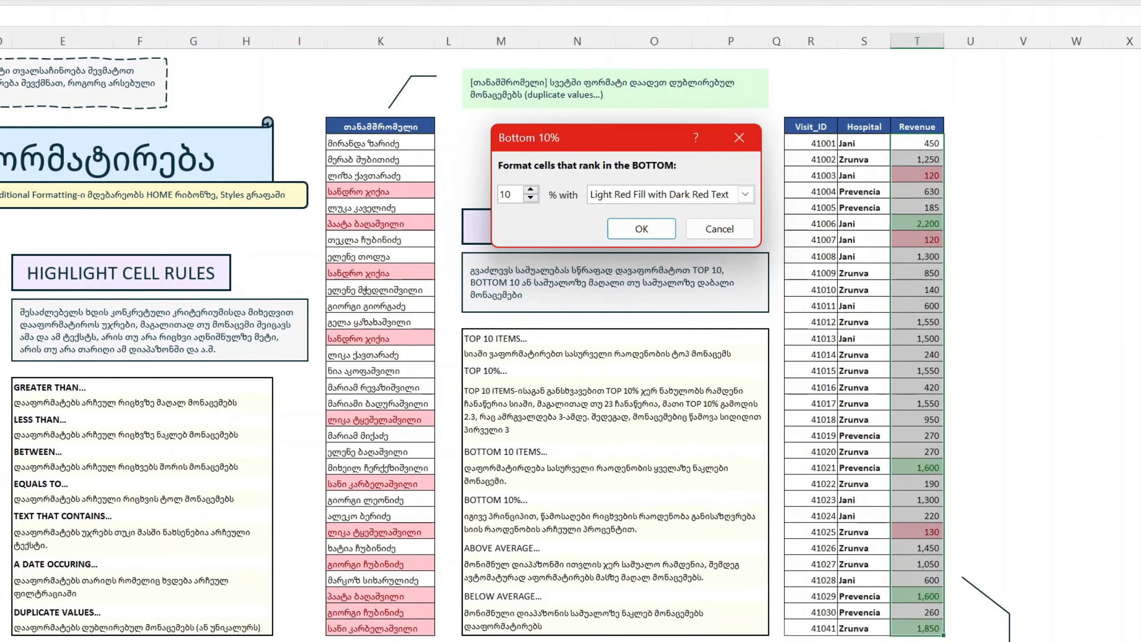
click(641, 228)
Step: Clear the conditional formatting rules from the Revenue column cells only
click(916, 207)
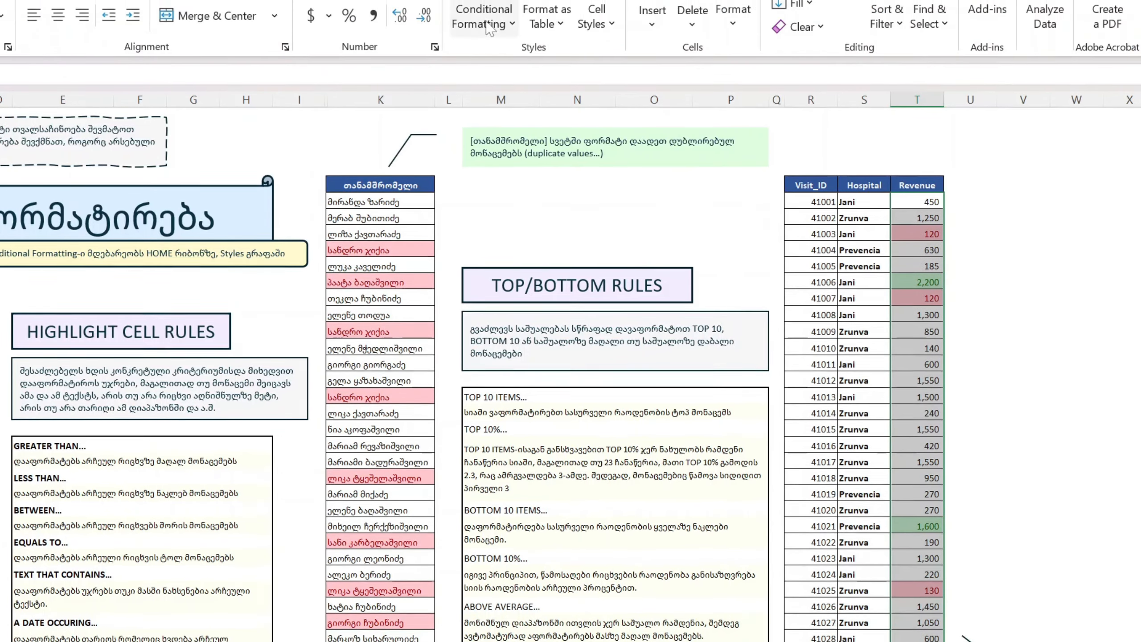
click(484, 40)
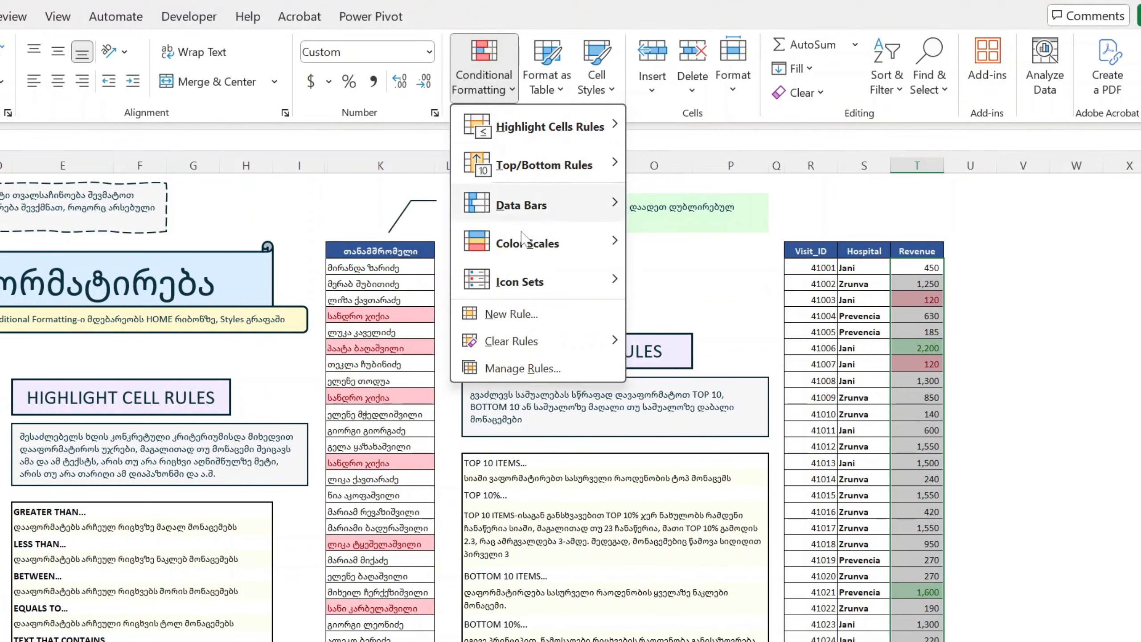
mouse_move(528, 340)
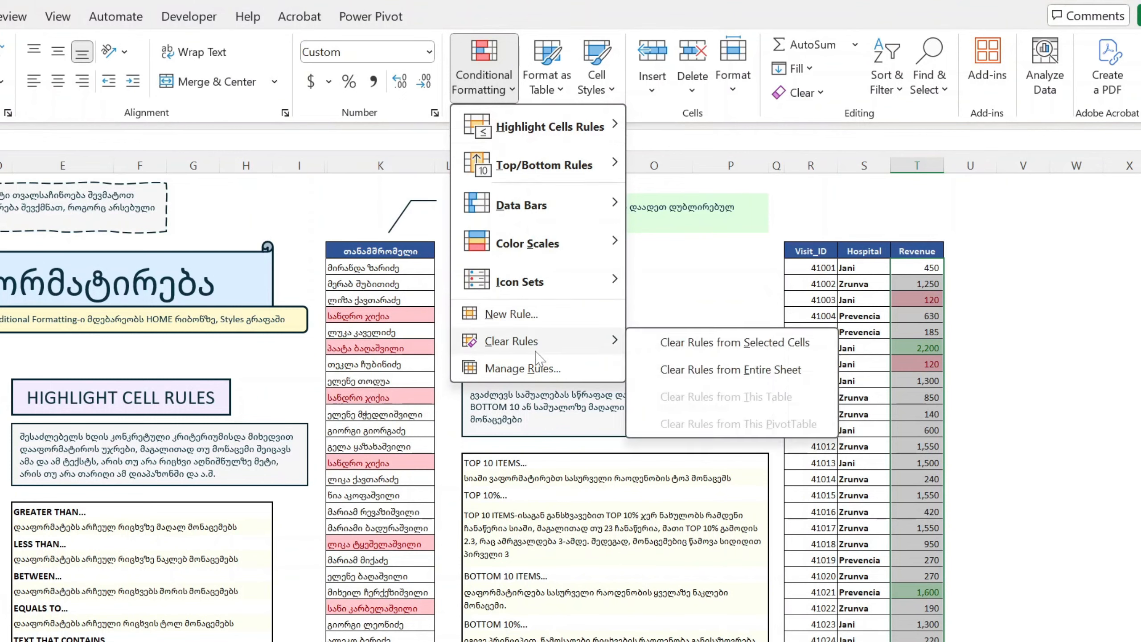
click(656, 338)
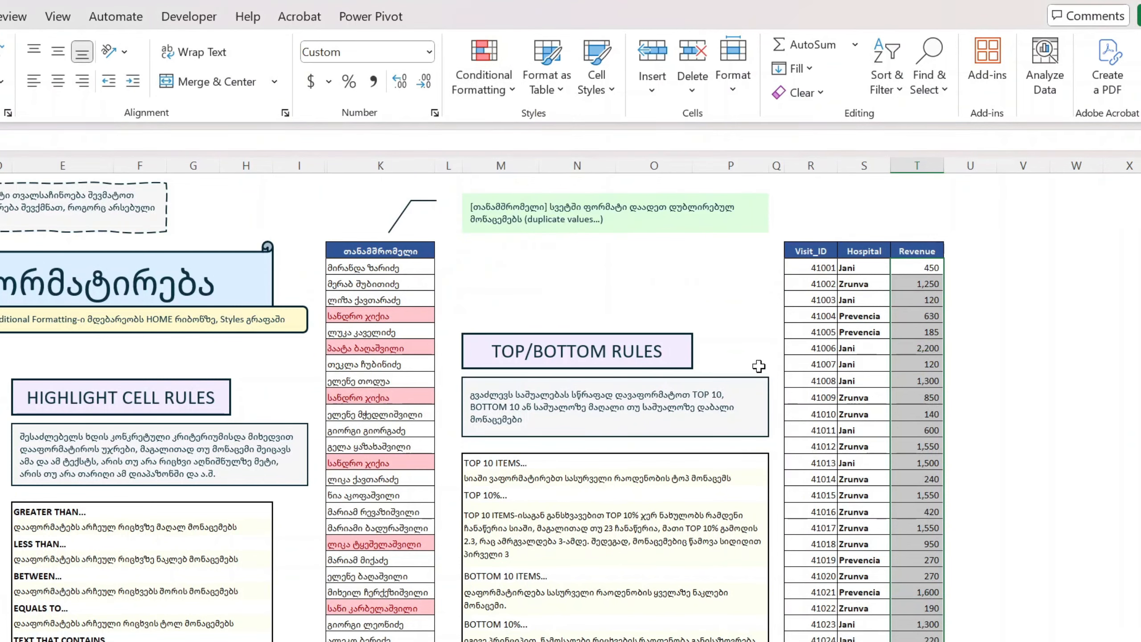
Step: Highlight the above-average values in the Revenue column with Green Fill with Dark Green Text
click(483, 72)
mouse_move(544, 164)
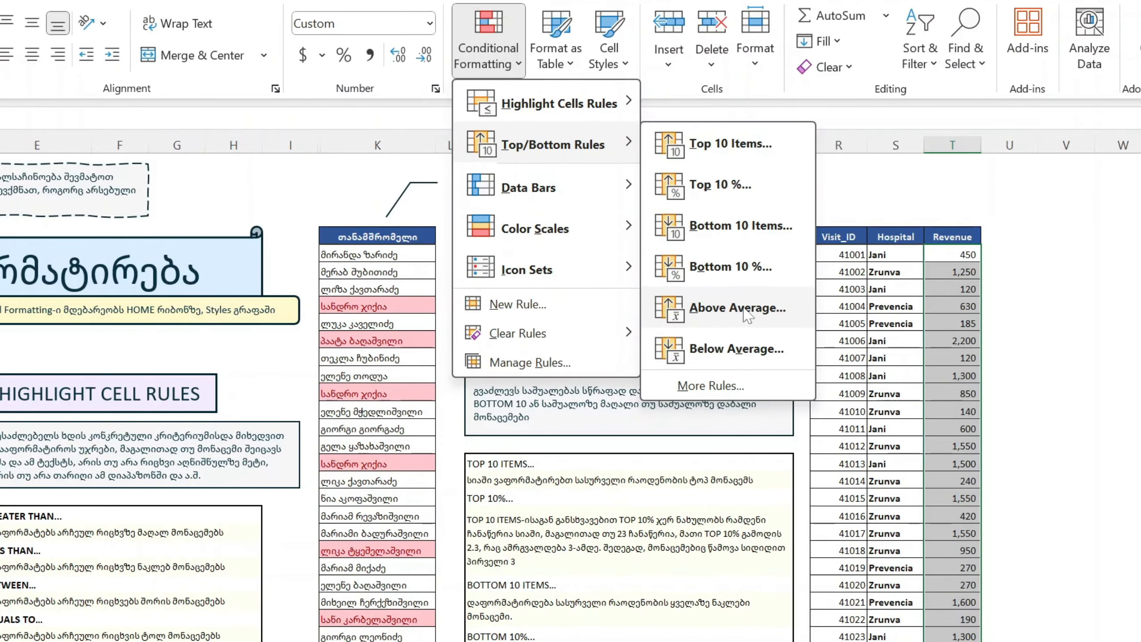
click(741, 309)
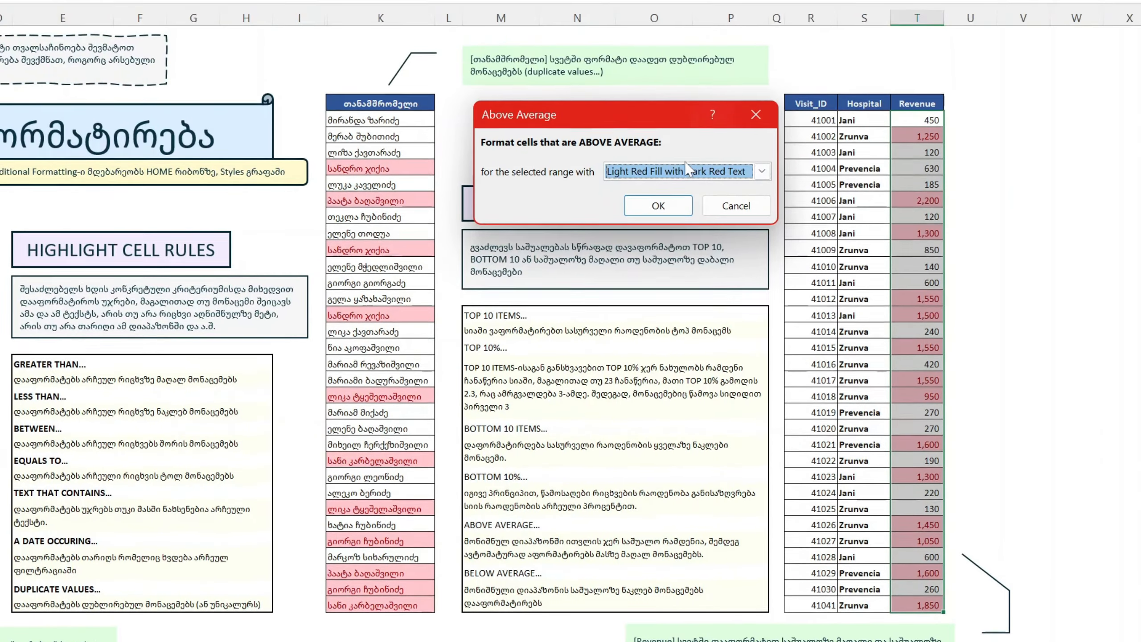
click(678, 54)
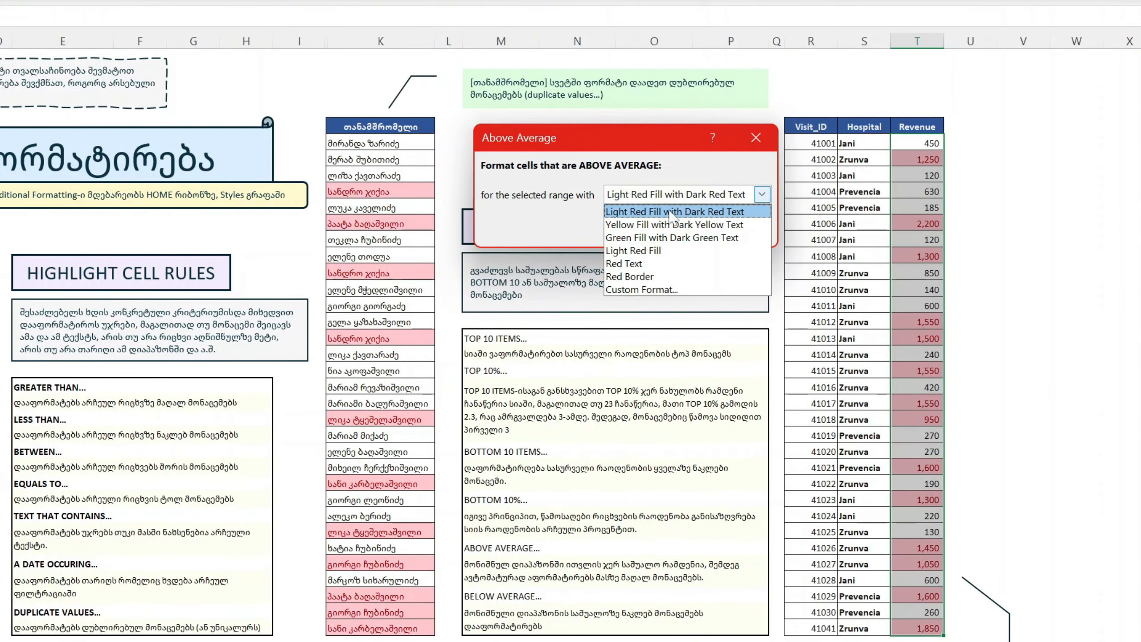
click(671, 238)
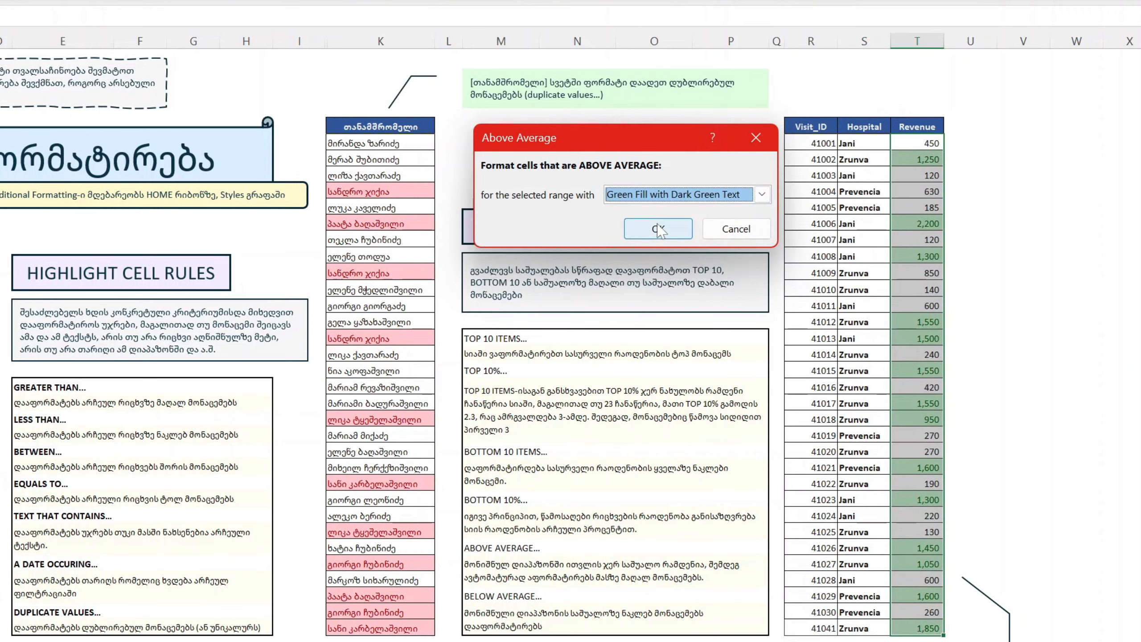
click(658, 229)
Step: Highlight the below-average values in the Revenue column with Light Red Fill with Dark Red Text
click(502, 45)
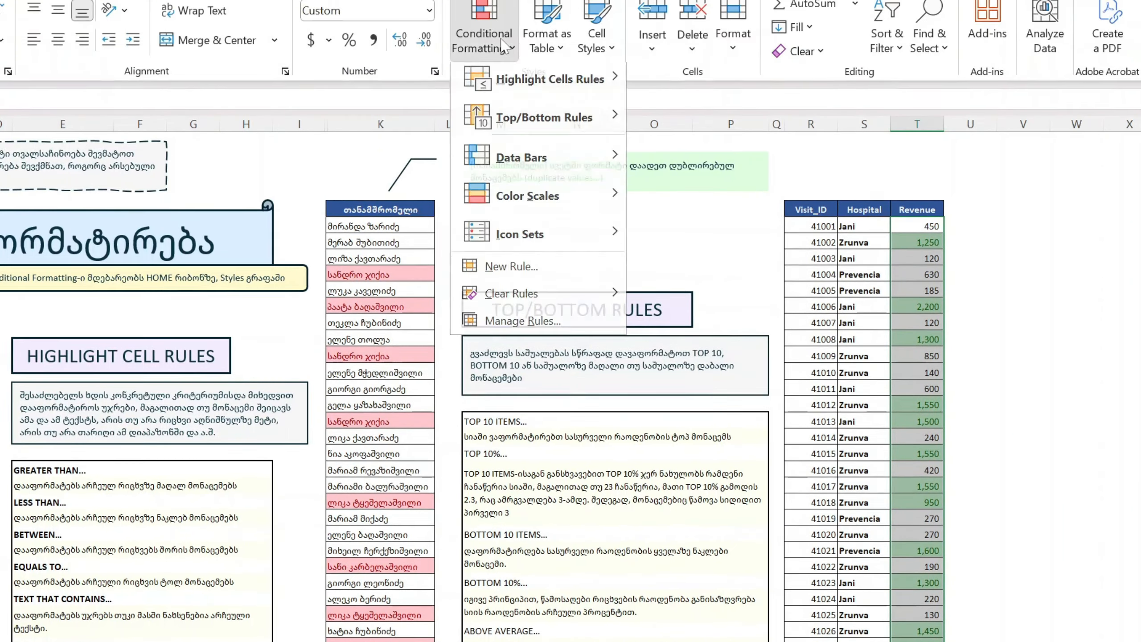
mouse_move(509, 125)
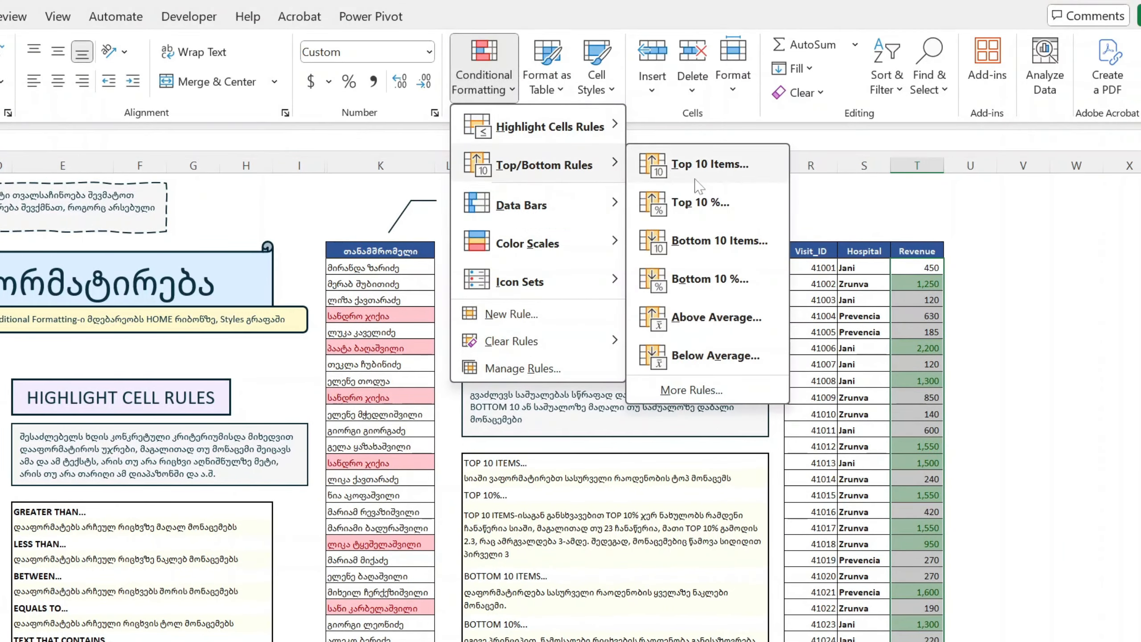
click(719, 357)
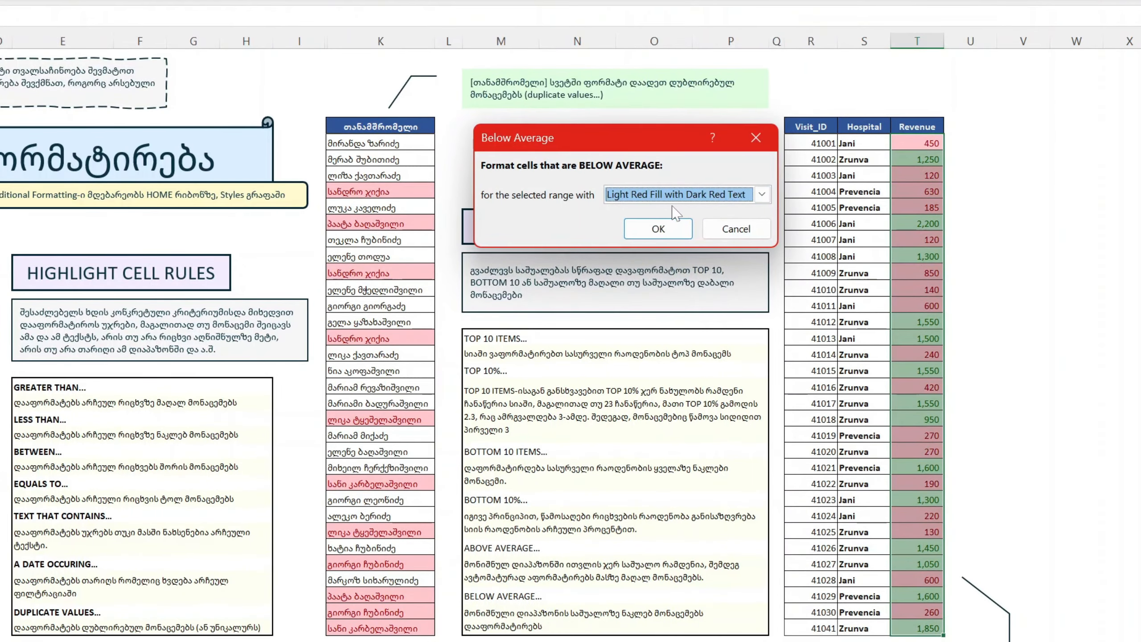
click(658, 229)
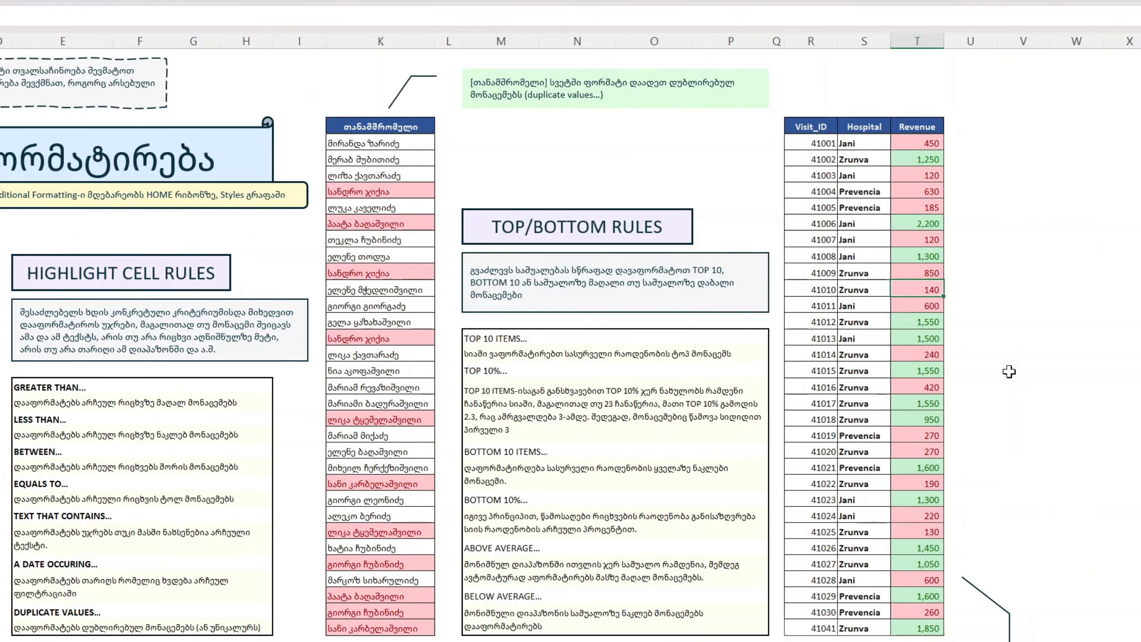
Step: Set the Revenue value in the tenth data row of the visits table to 14,000
text(14,)
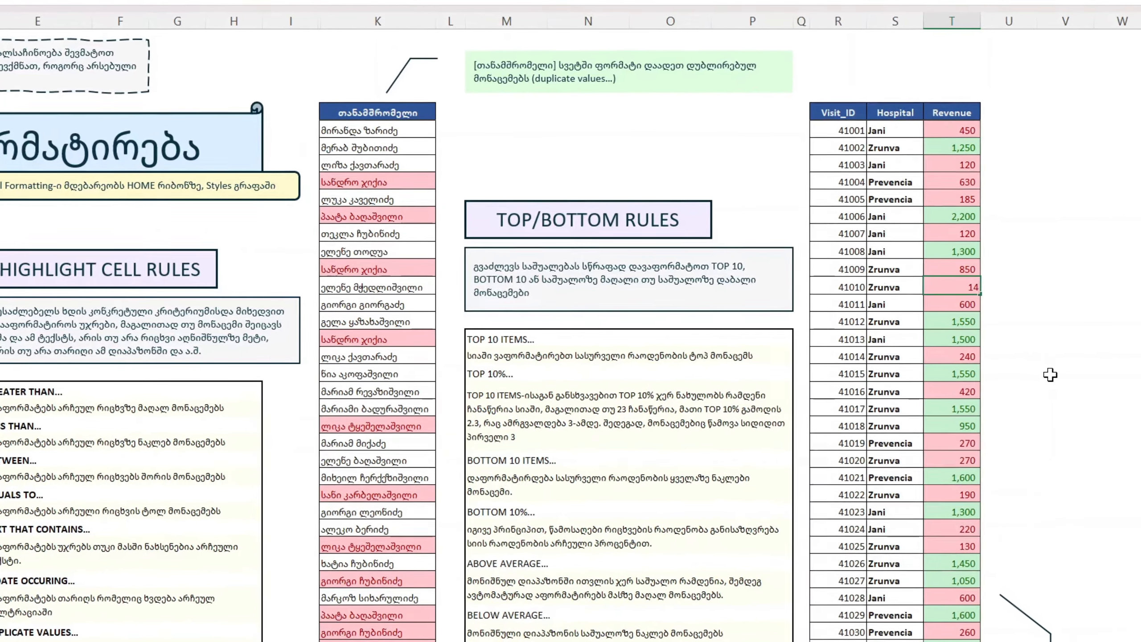
text(000)
key(Return)
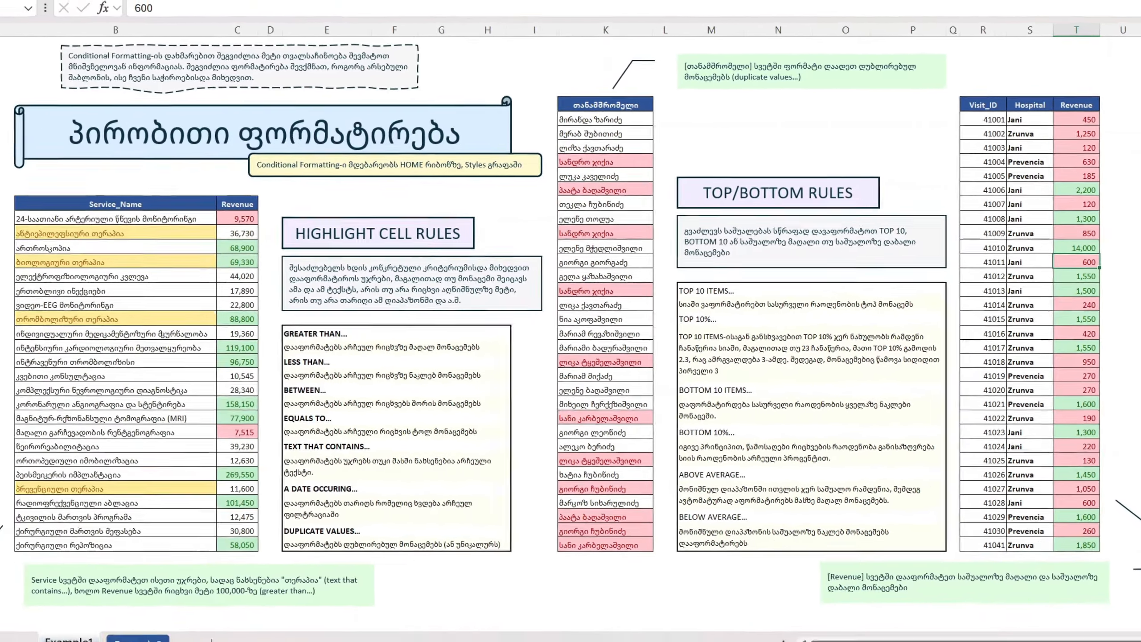
Step: On the Example2 sheet, fill the Total formula from K9 down to K27
click(141, 639)
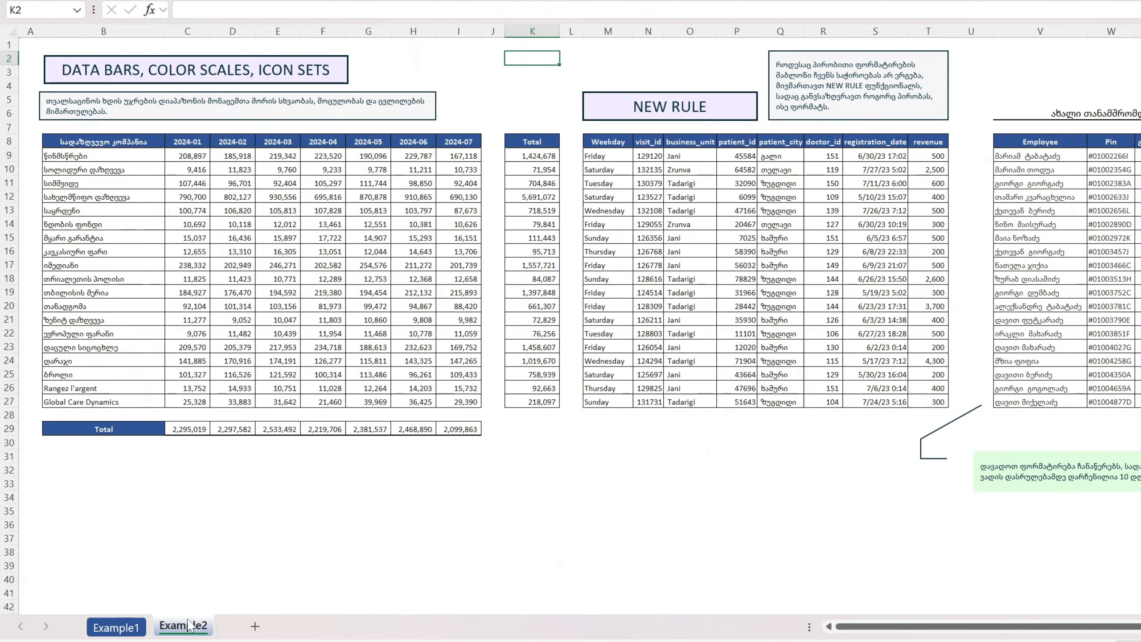
click(532, 156)
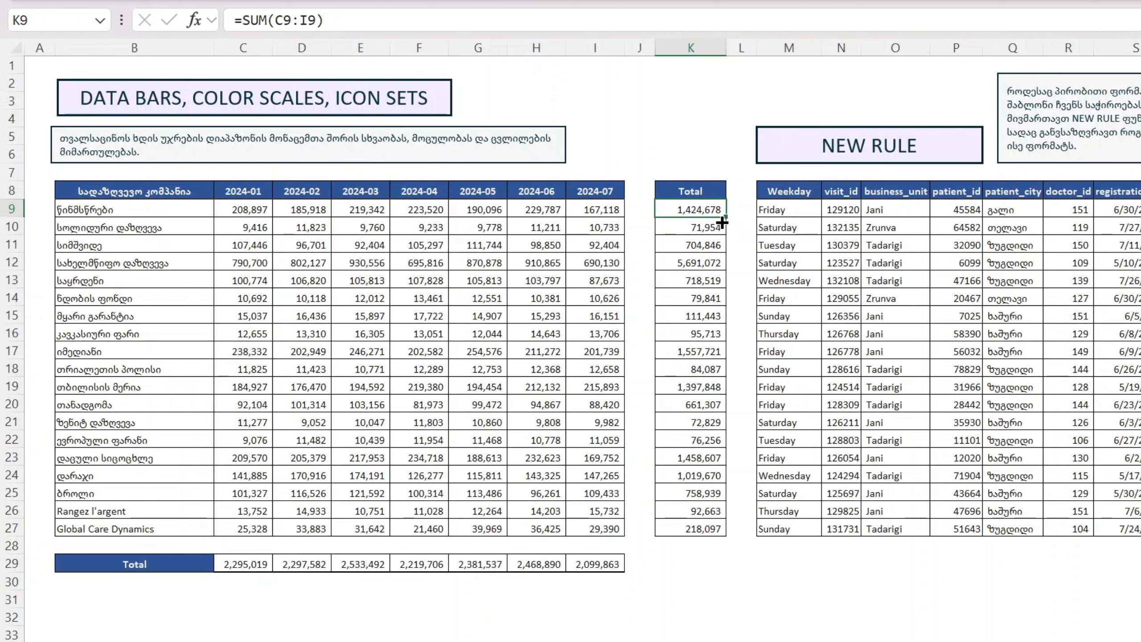
double_click(723, 219)
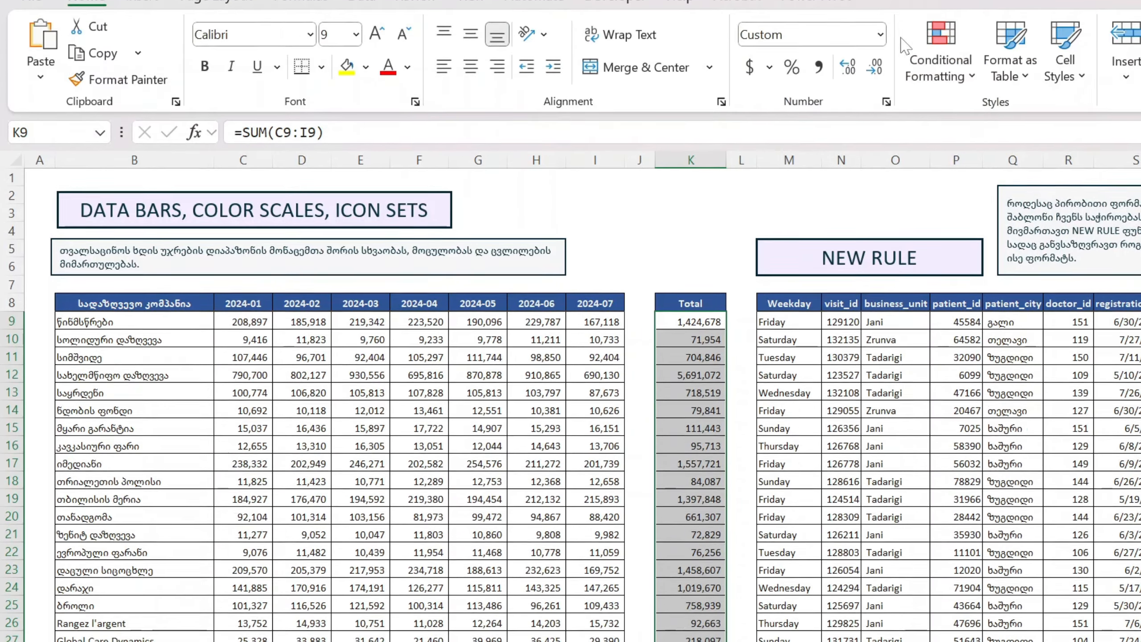
Step: Apply solid-fill light blue data bars to the Total values in K9:K27
click(921, 84)
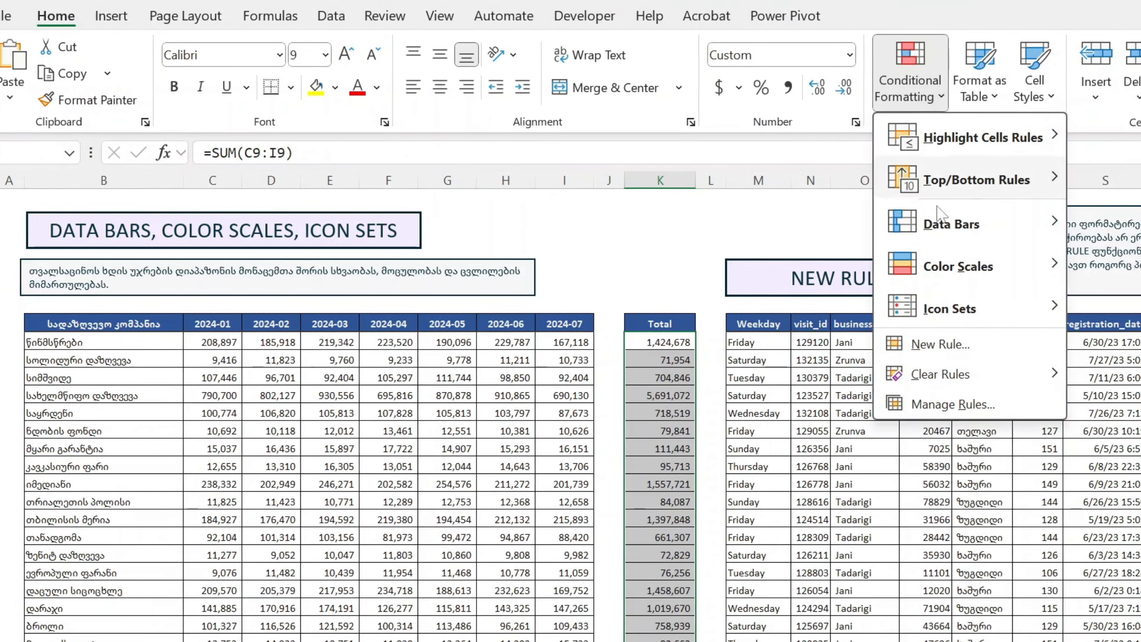
mouse_move(1071, 229)
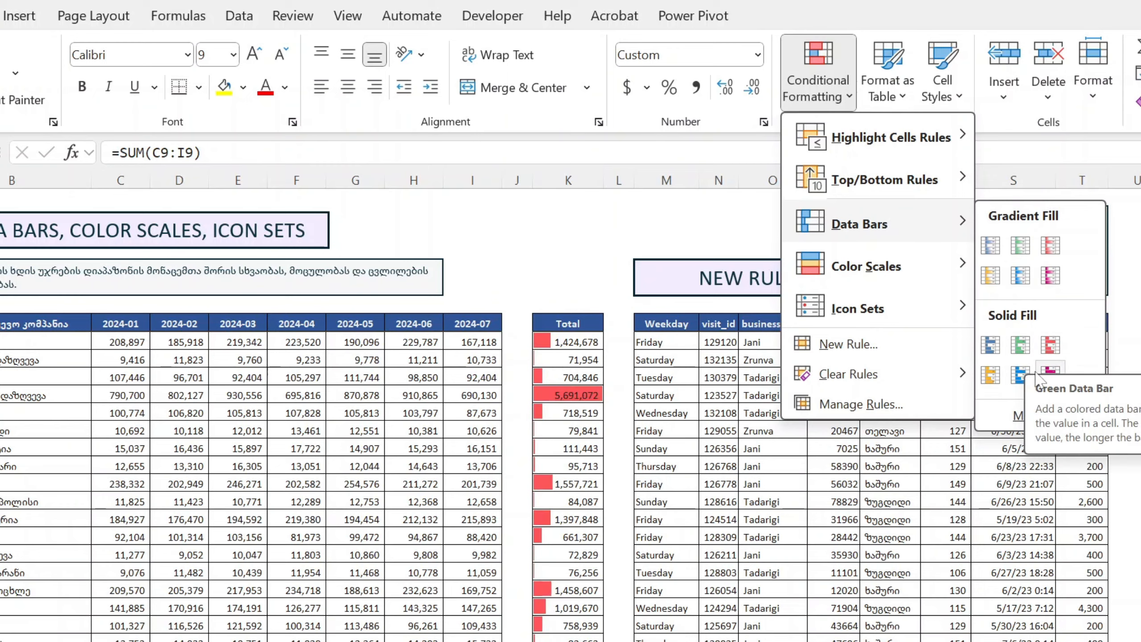
click(1011, 378)
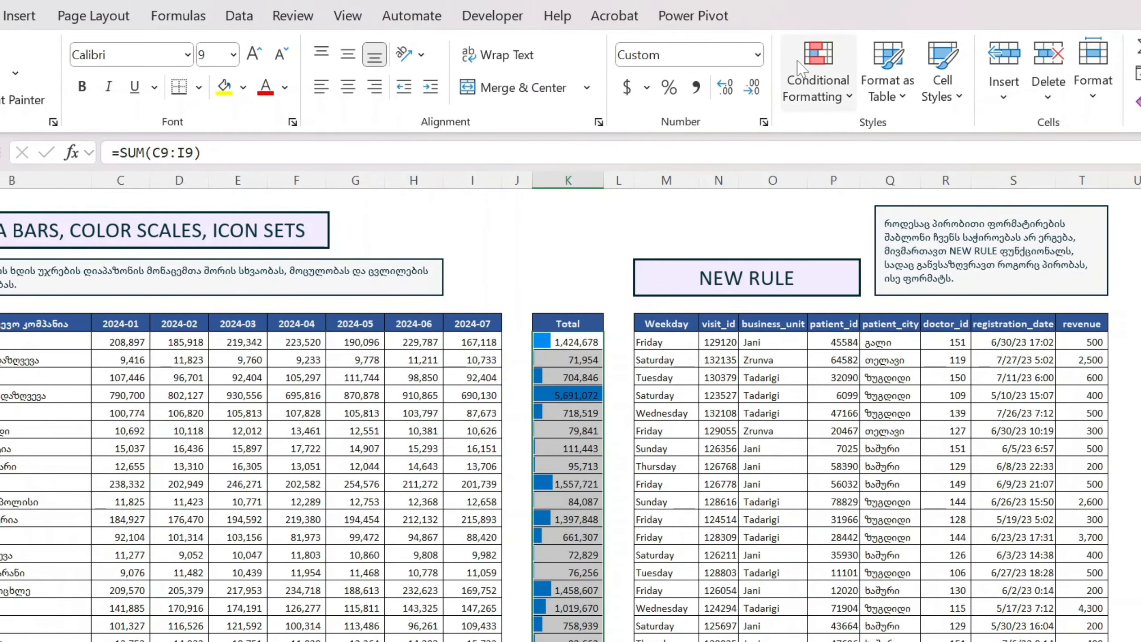
Step: Edit the data bar rule on K9:K27 to use a medium blue theme colour and show the bars without the values
click(854, 8)
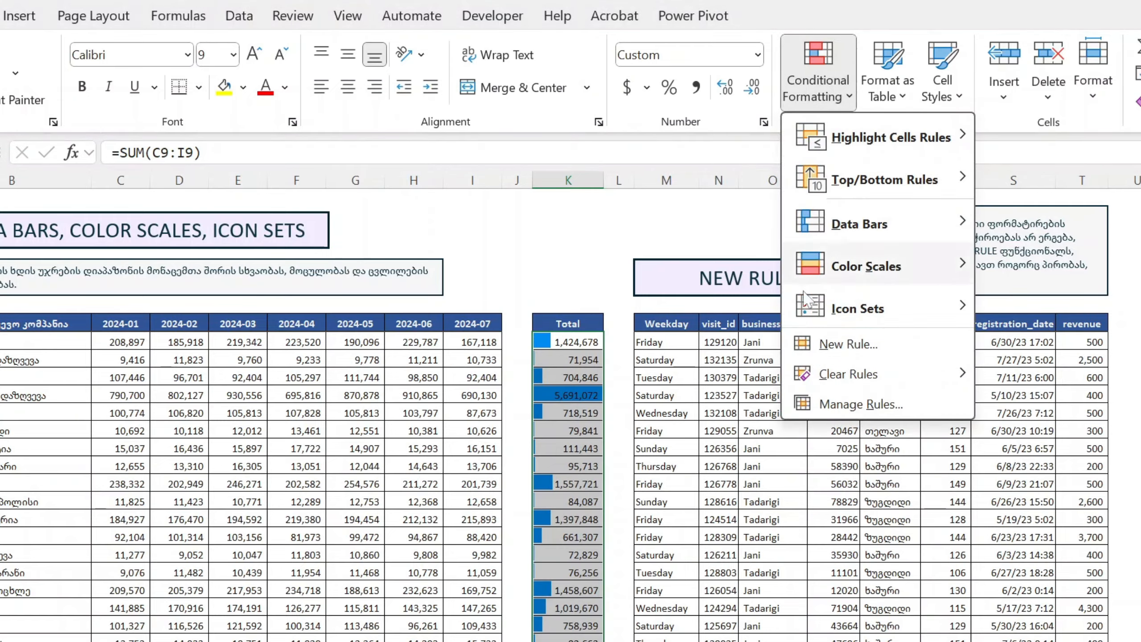
click(824, 405)
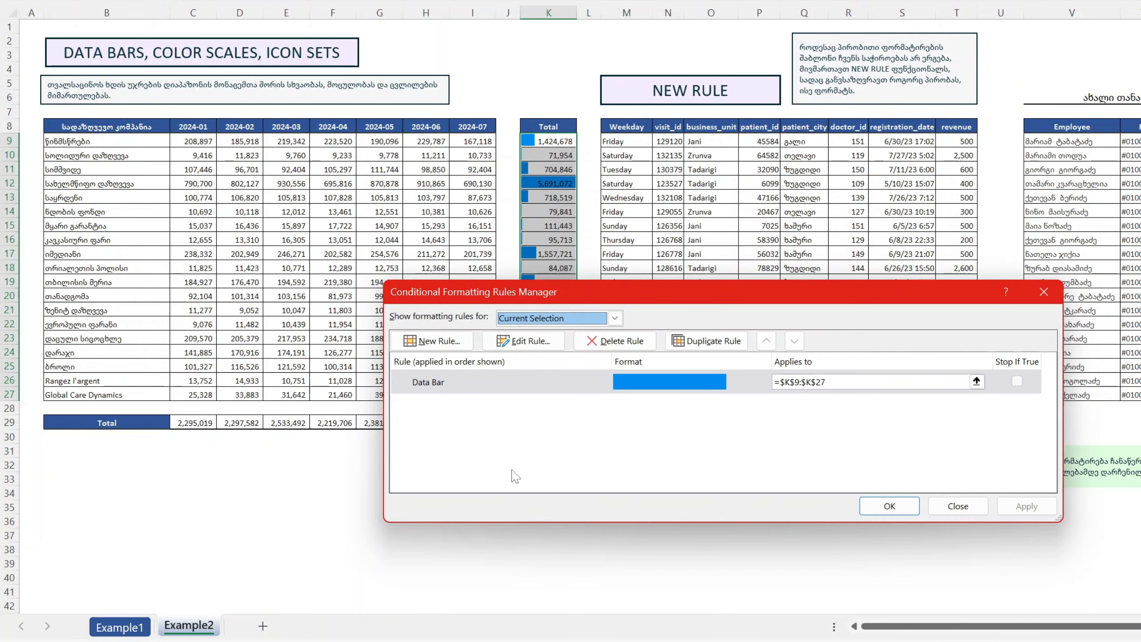
click(482, 389)
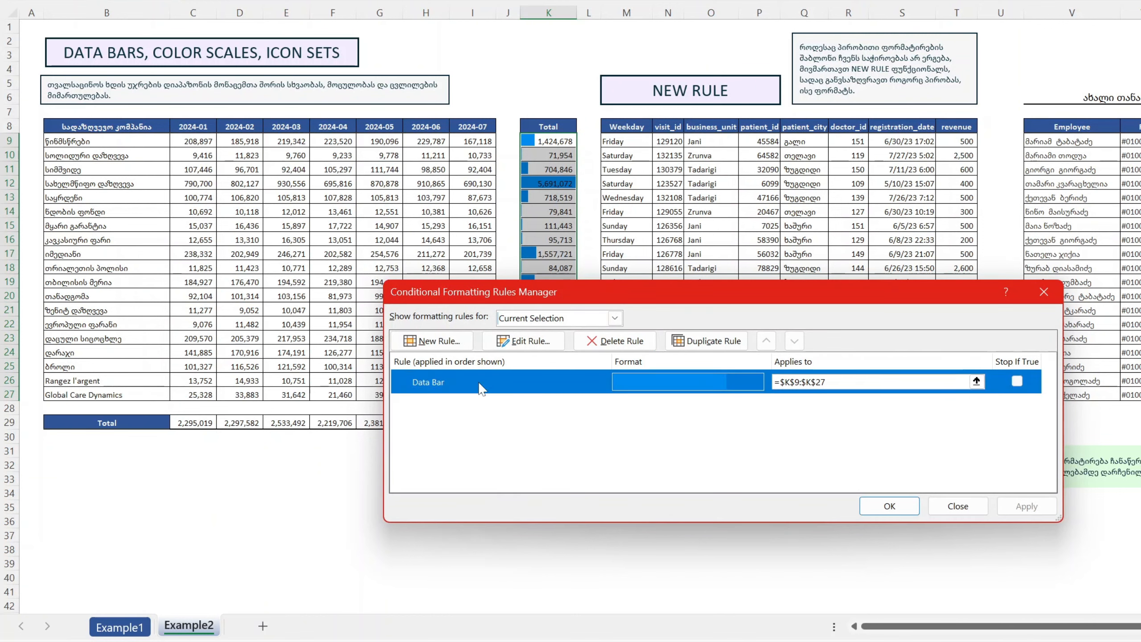
double_click(515, 389)
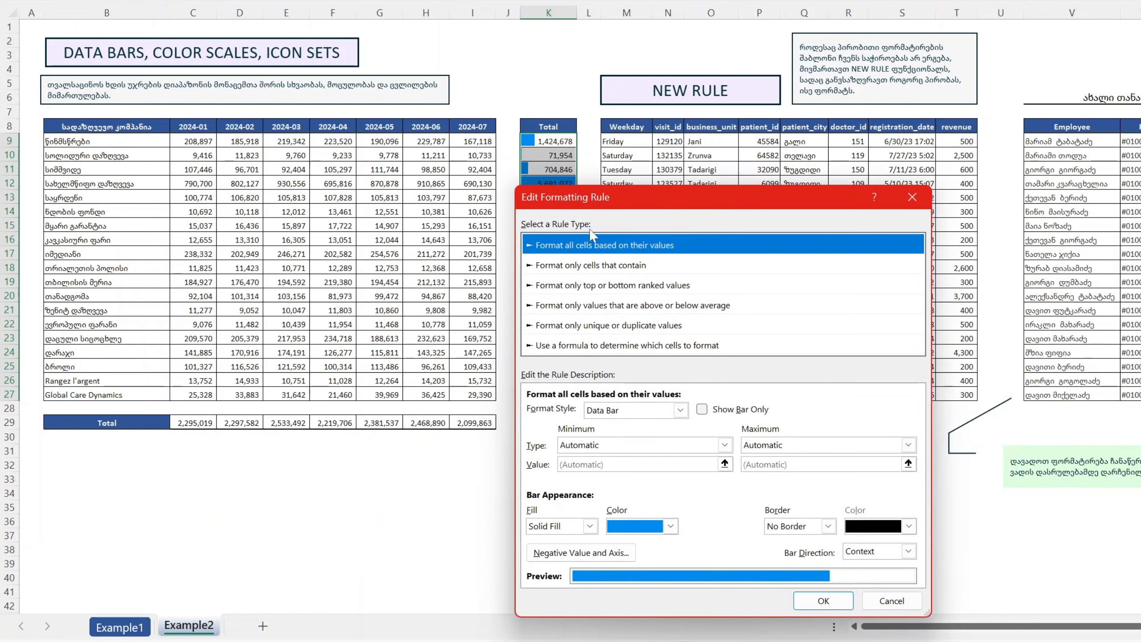
drag(637, 204, 714, 47)
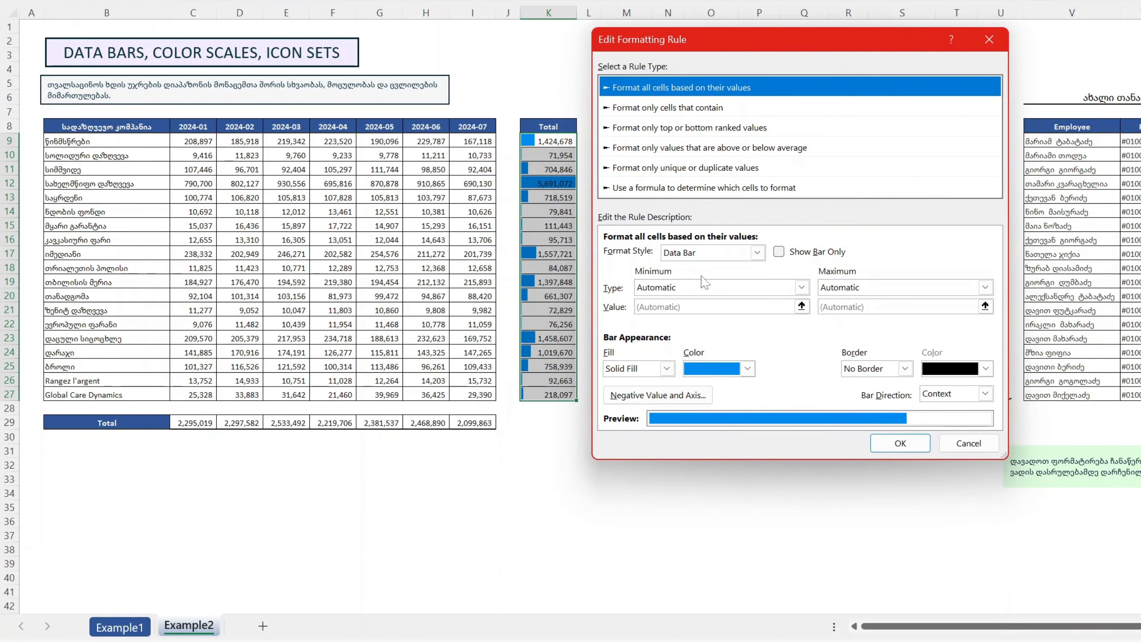
click(746, 369)
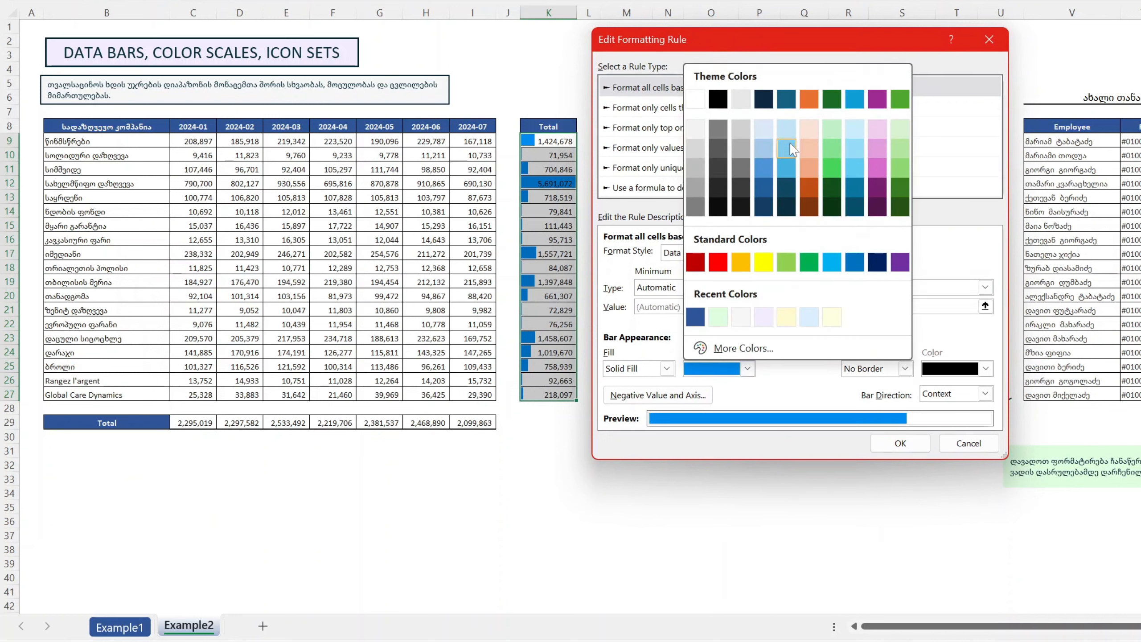
click(768, 169)
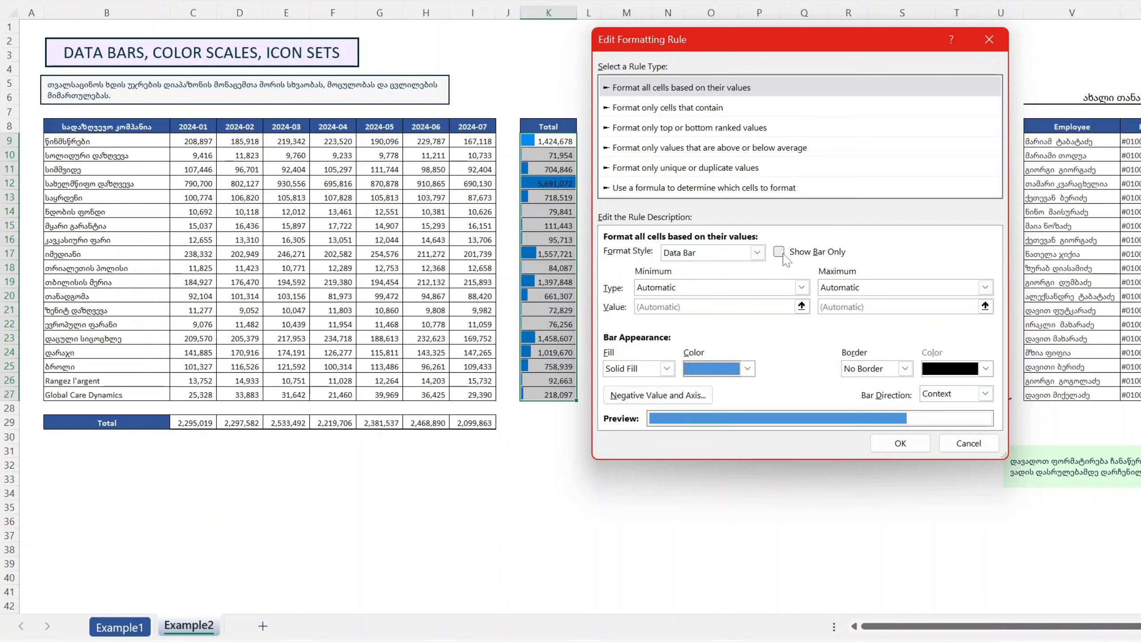
click(894, 443)
click(888, 505)
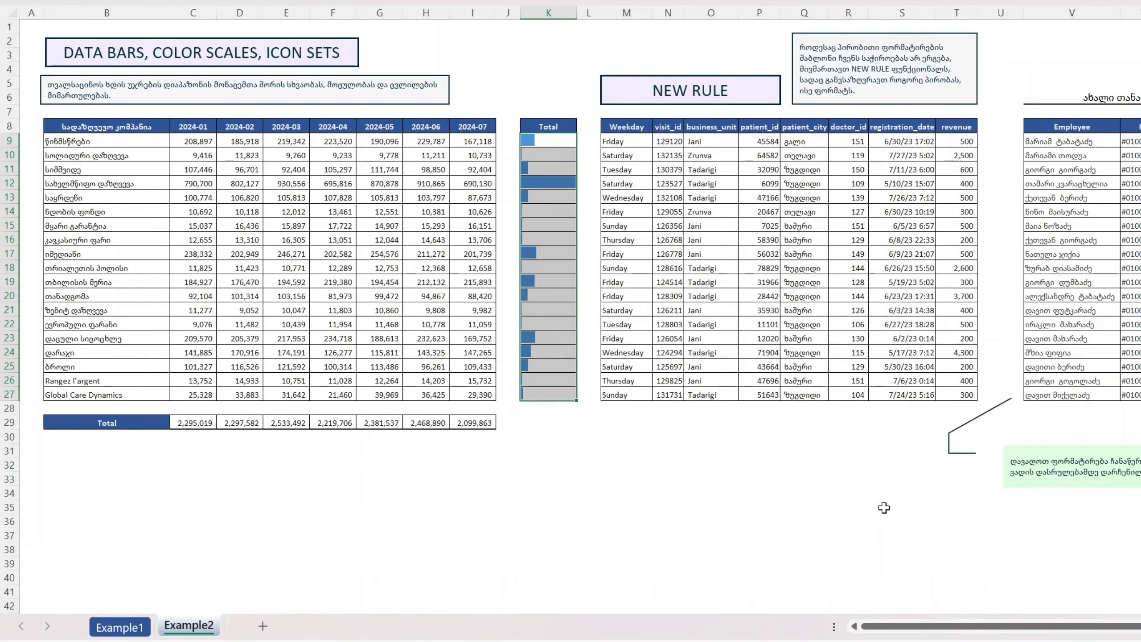
click(549, 225)
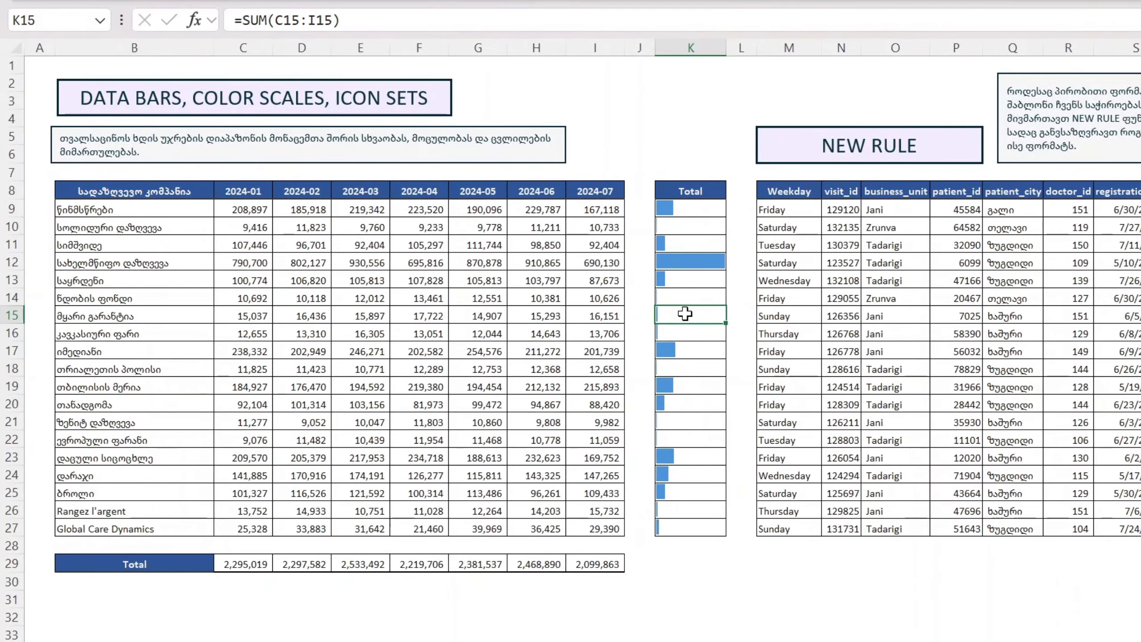
double_click(673, 307)
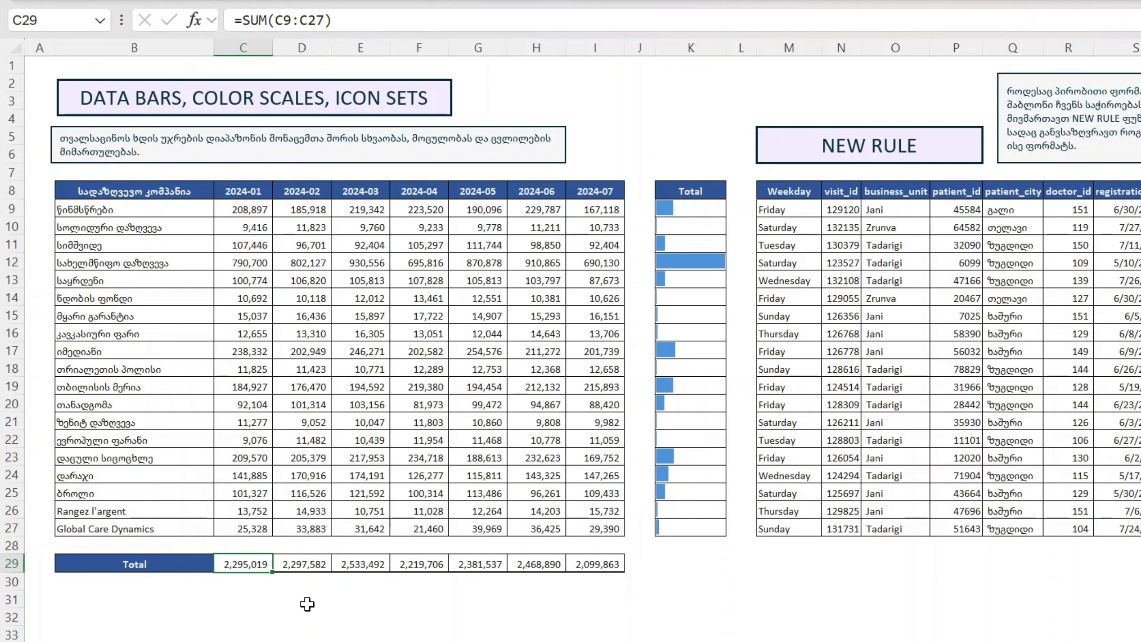
Step: Check the SUM formula in C29 and apply the Green - Yellow - Red Color Scale to the monthly totals C29:I29
key(F2)
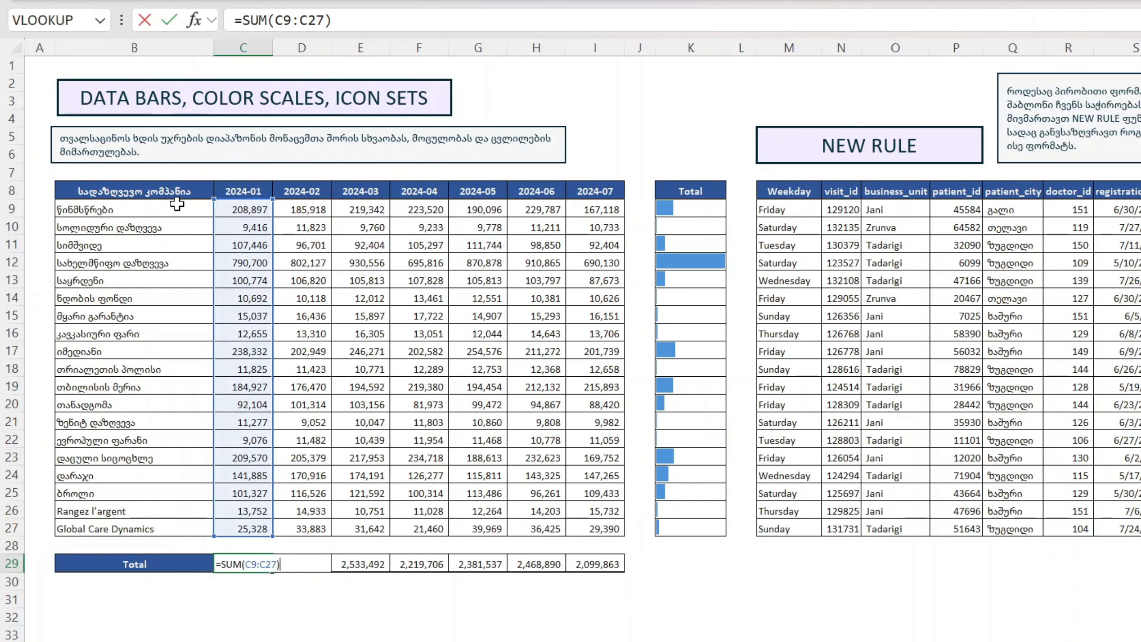
click(224, 564)
drag(225, 564, 582, 562)
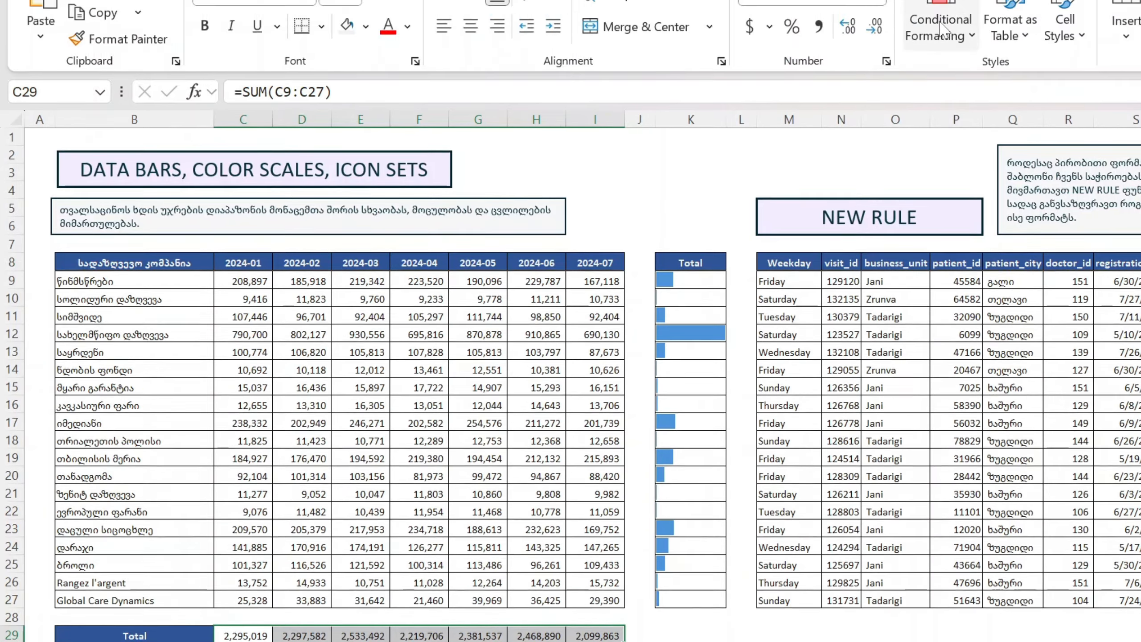
click(943, 31)
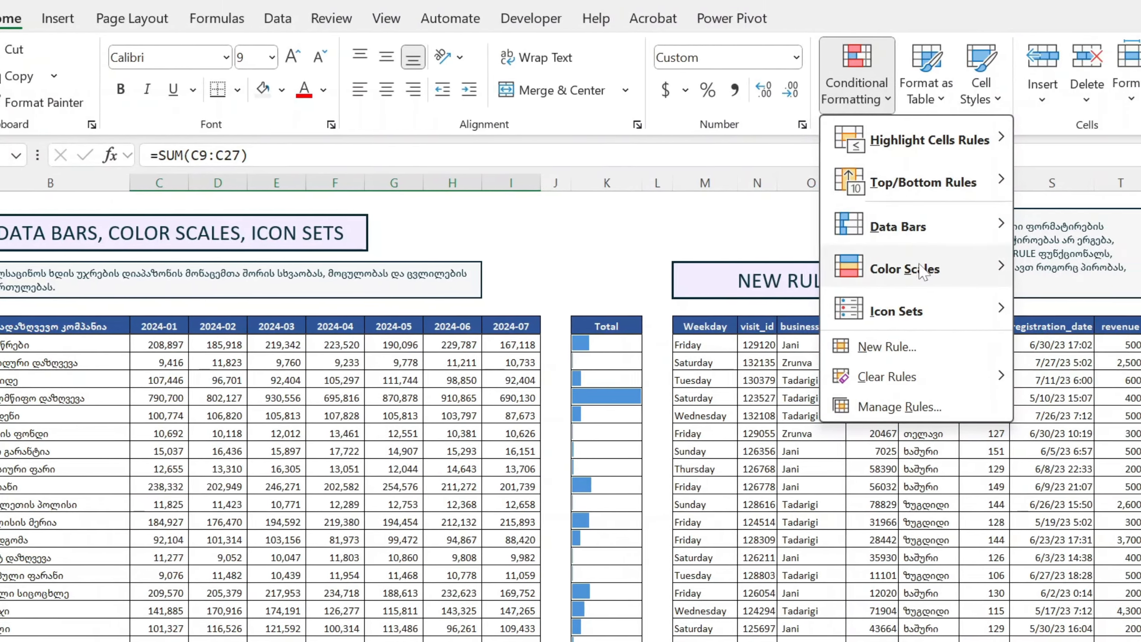
mouse_move(921, 269)
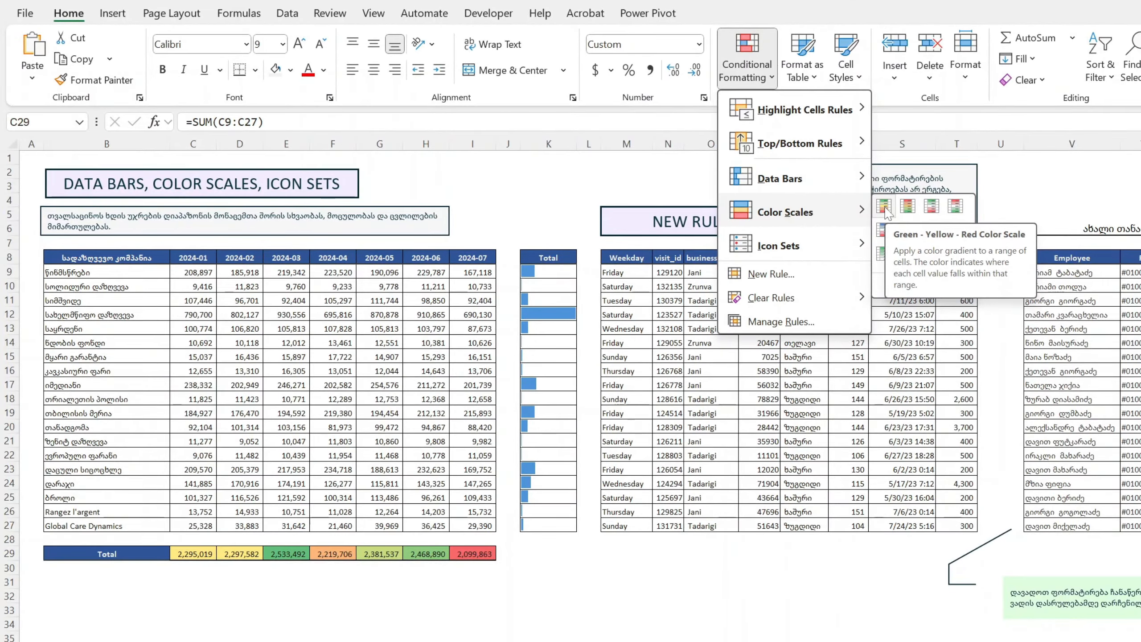
click(883, 208)
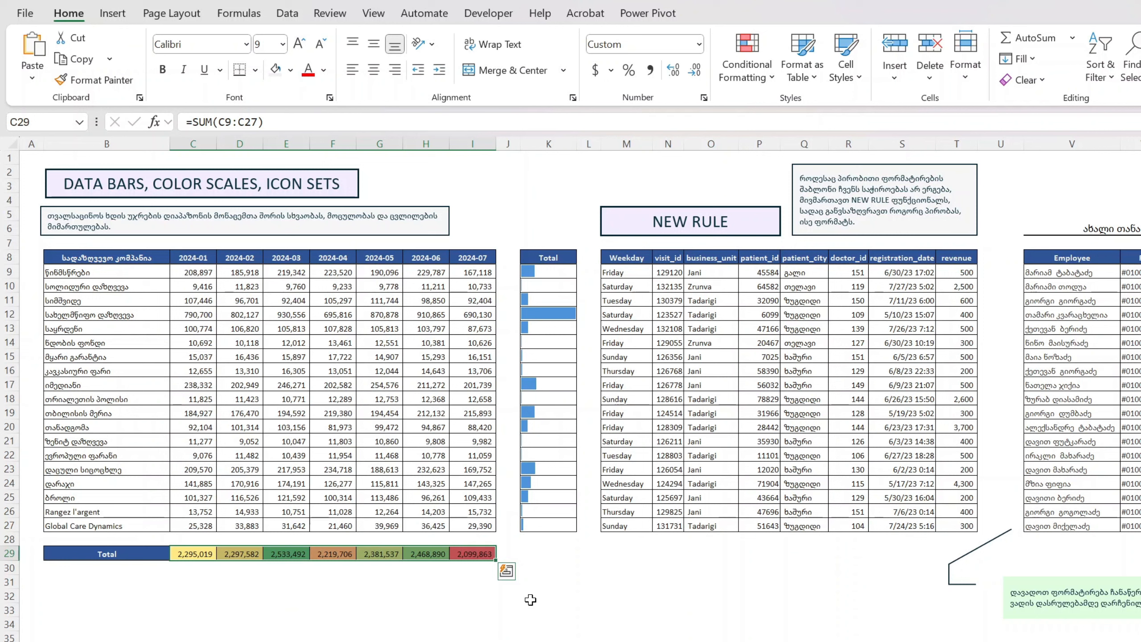
Step: Clear the conditional formatting rules from the selected monthly totals C29:I29
click(746, 63)
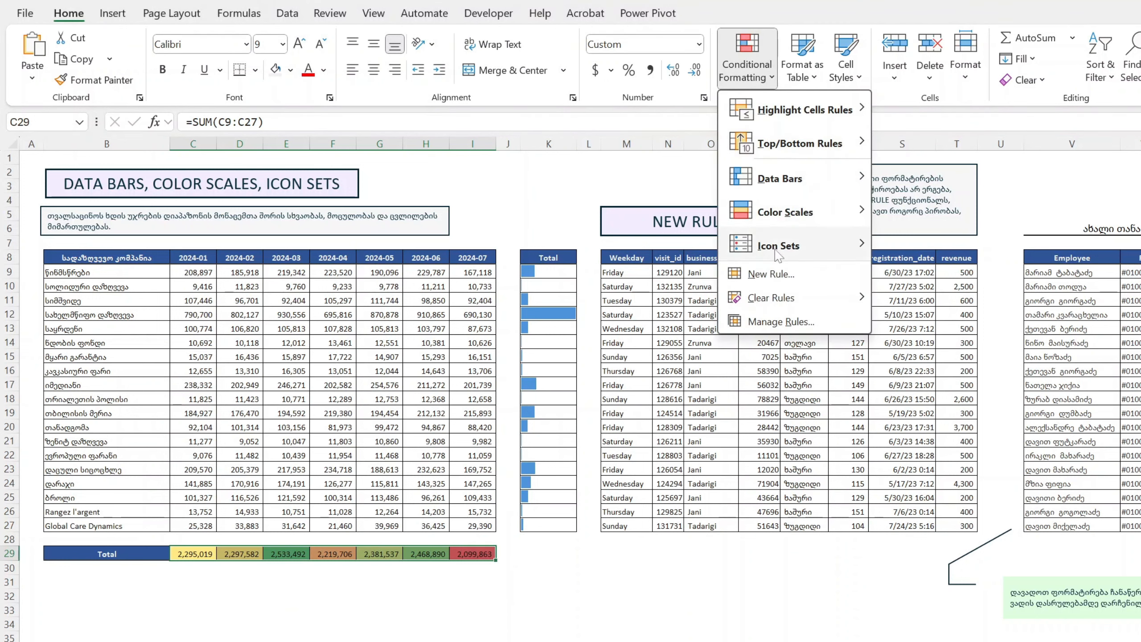
mouse_move(777, 298)
click(901, 306)
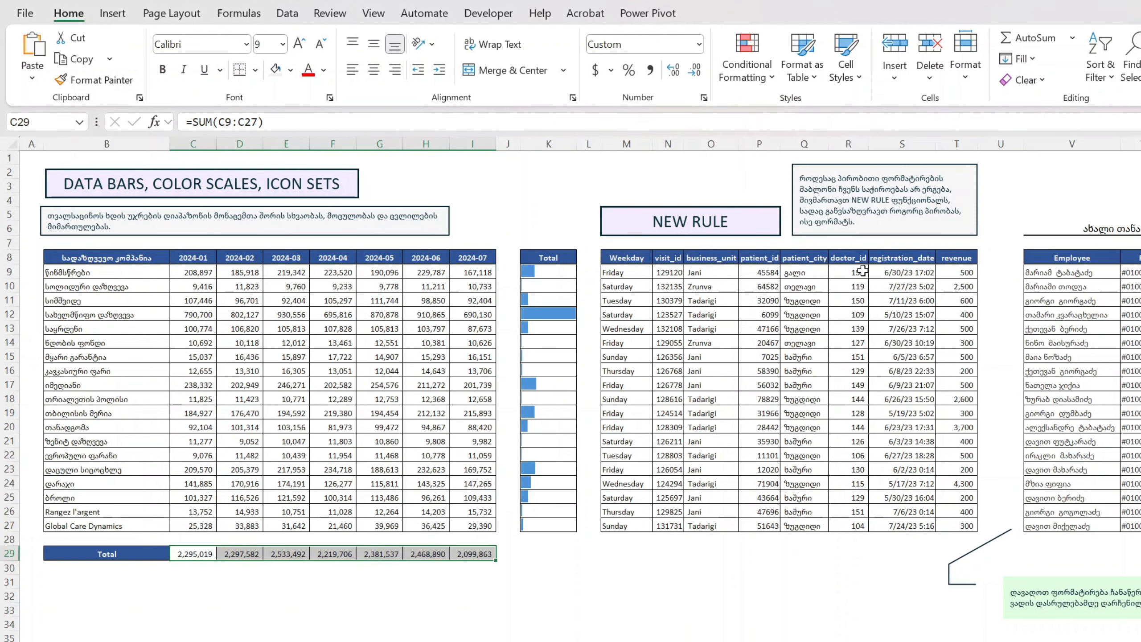
Step: Add a custom 2-Color Scale rule to C29:I29, with pale blue for the lowest value and light green for the highest
click(747, 69)
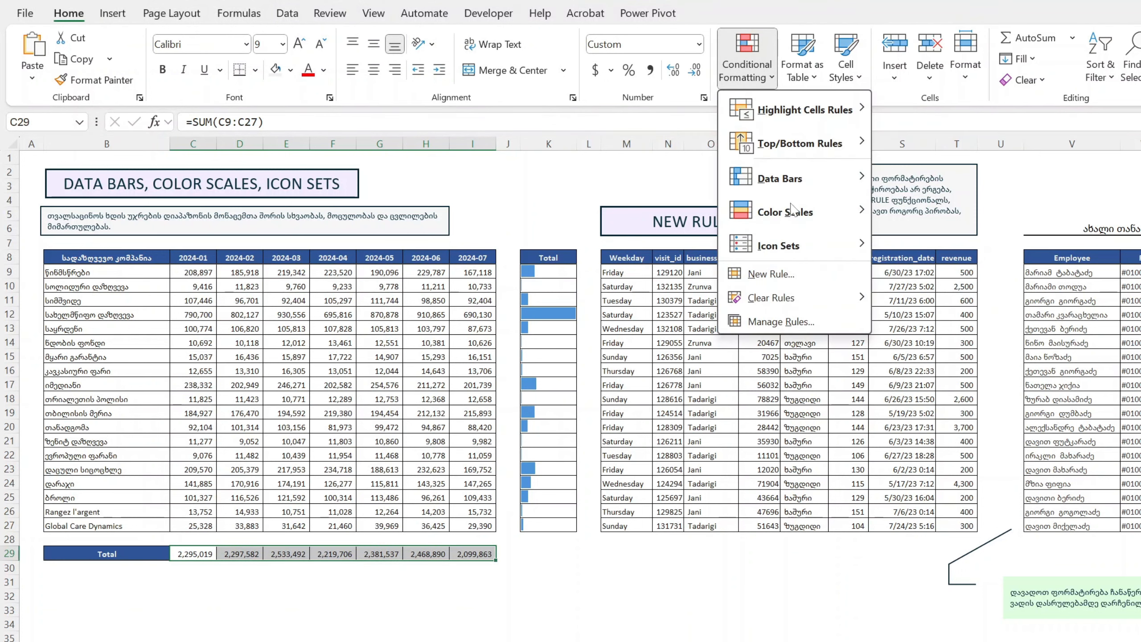
mouse_move(792, 210)
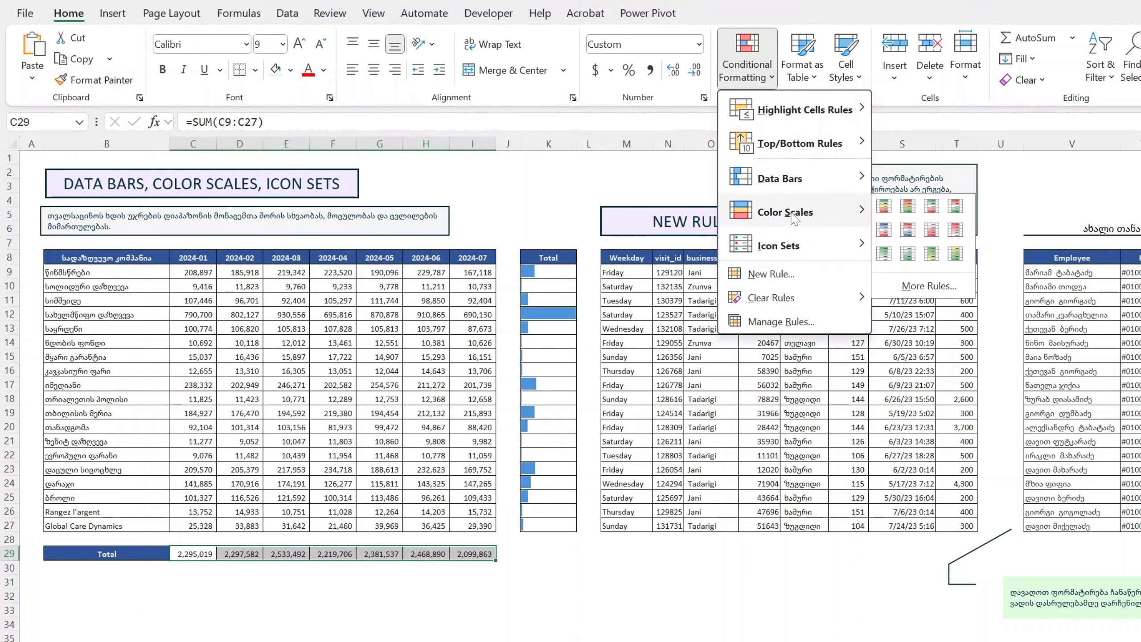
click(887, 287)
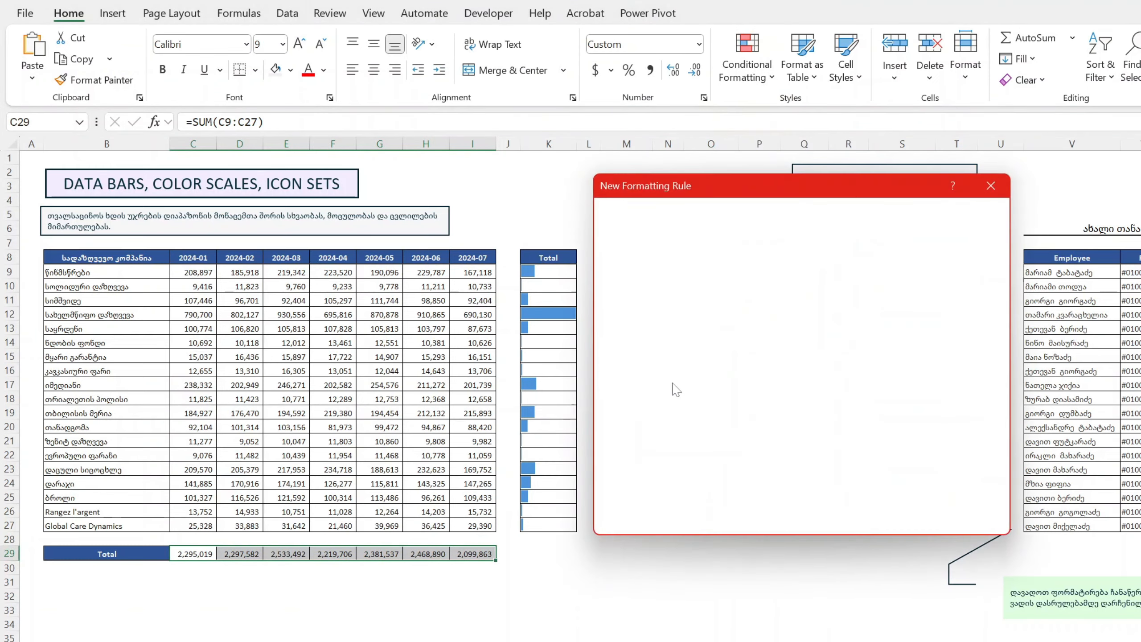
drag(717, 189, 611, 222)
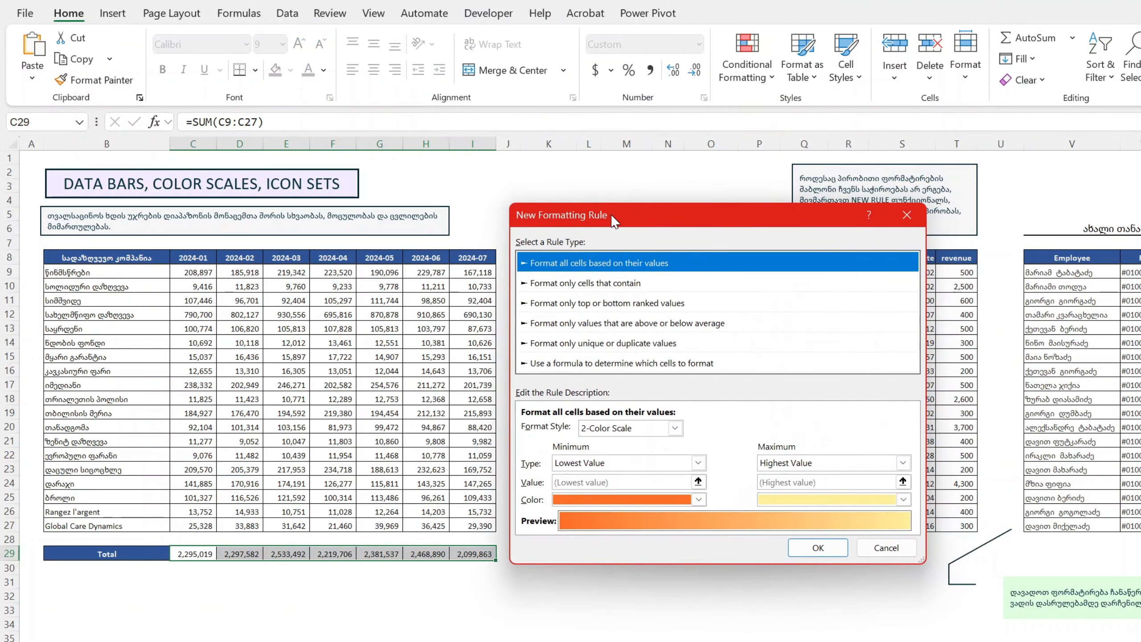
click(593, 428)
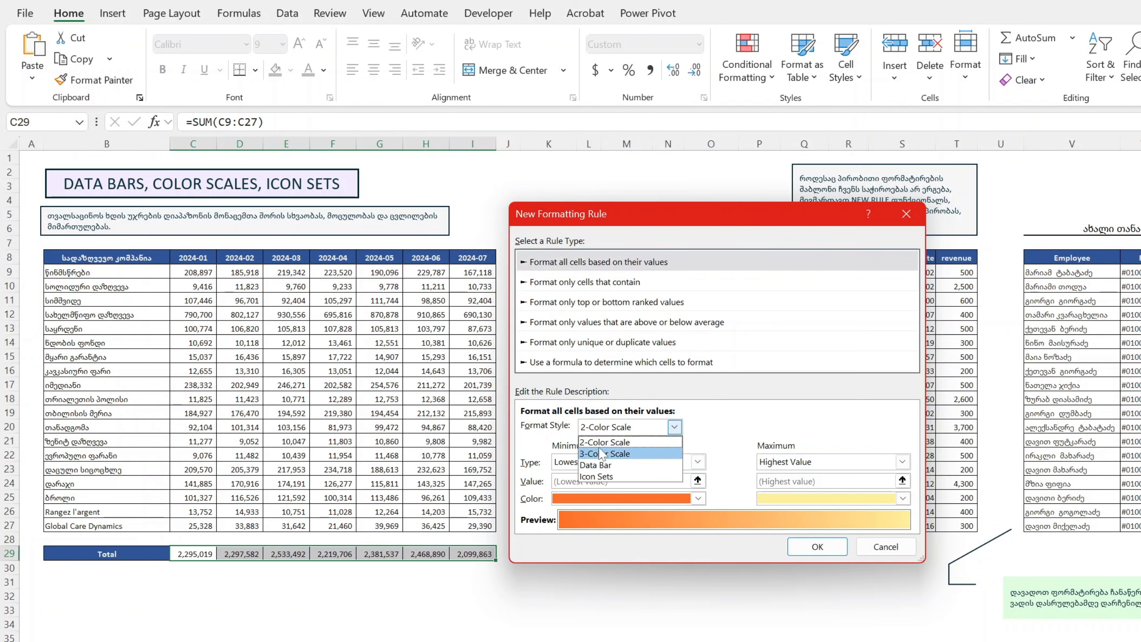
click(601, 442)
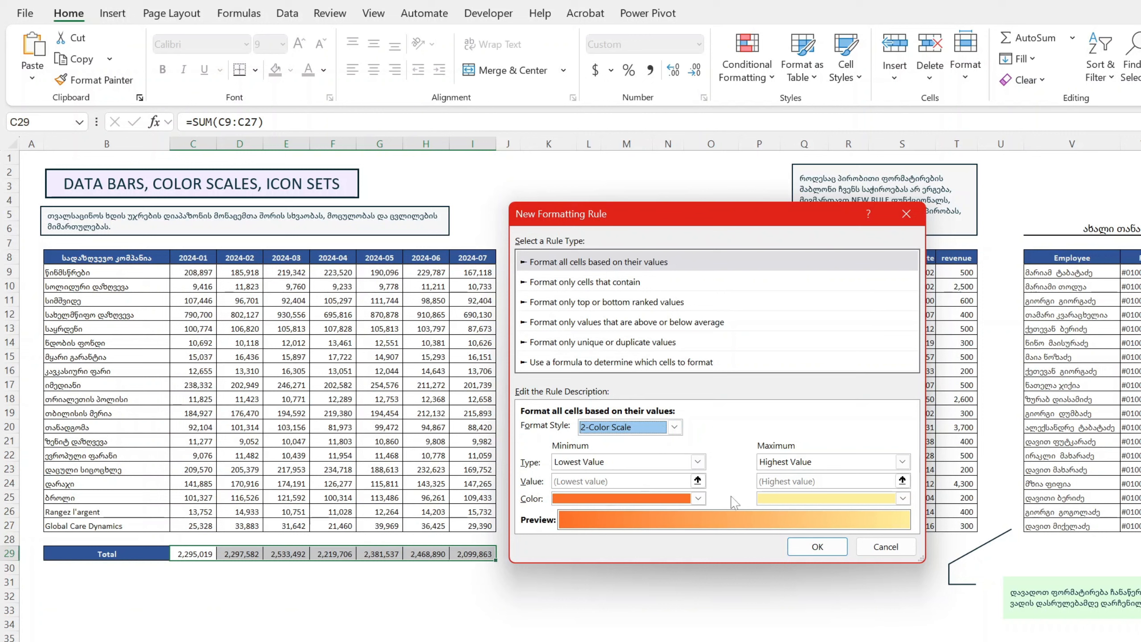
click(682, 499)
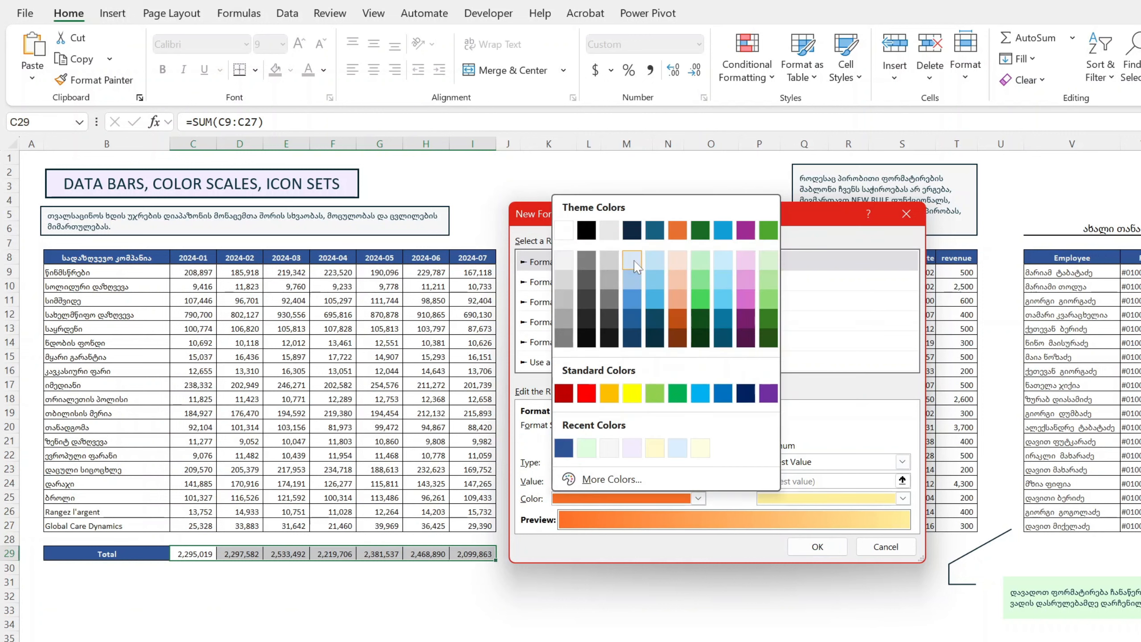
click(638, 264)
click(793, 497)
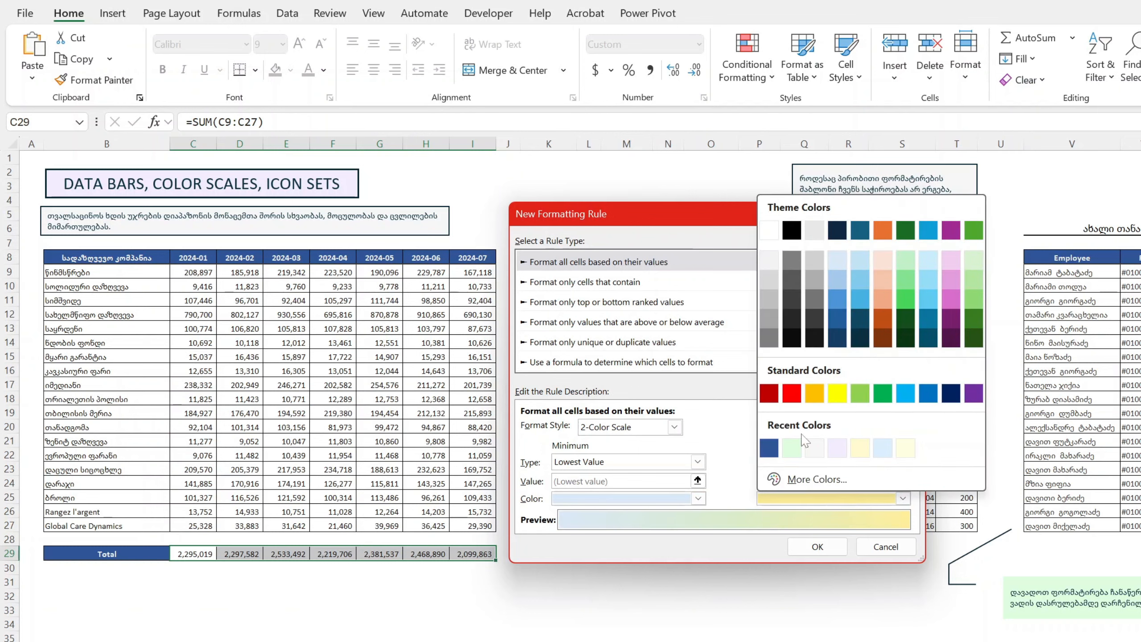
click(913, 286)
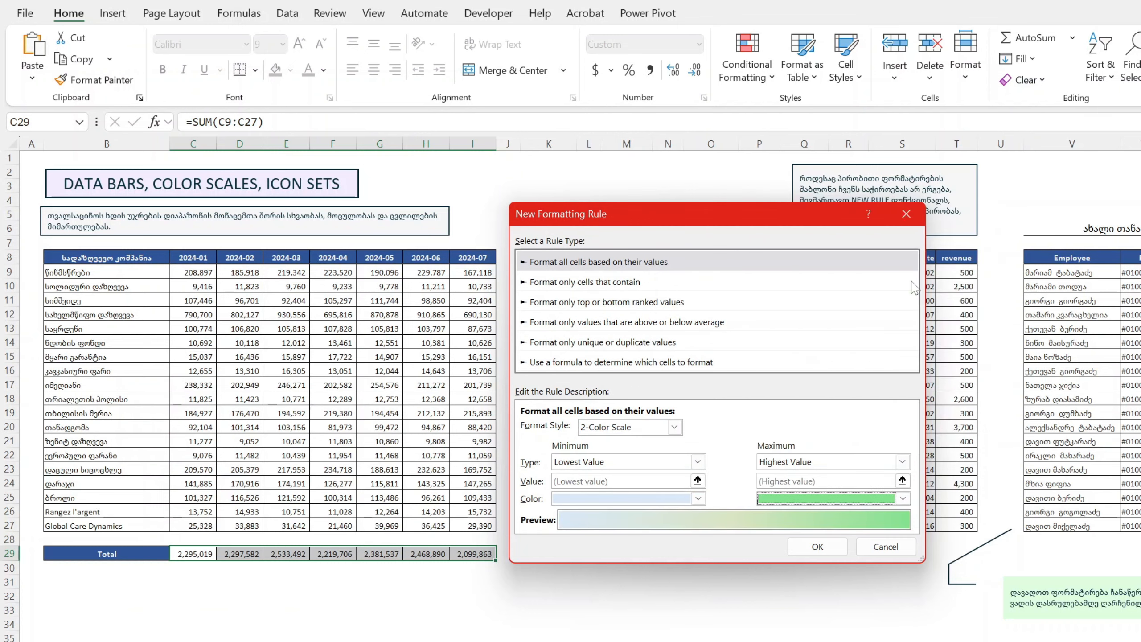
click(816, 547)
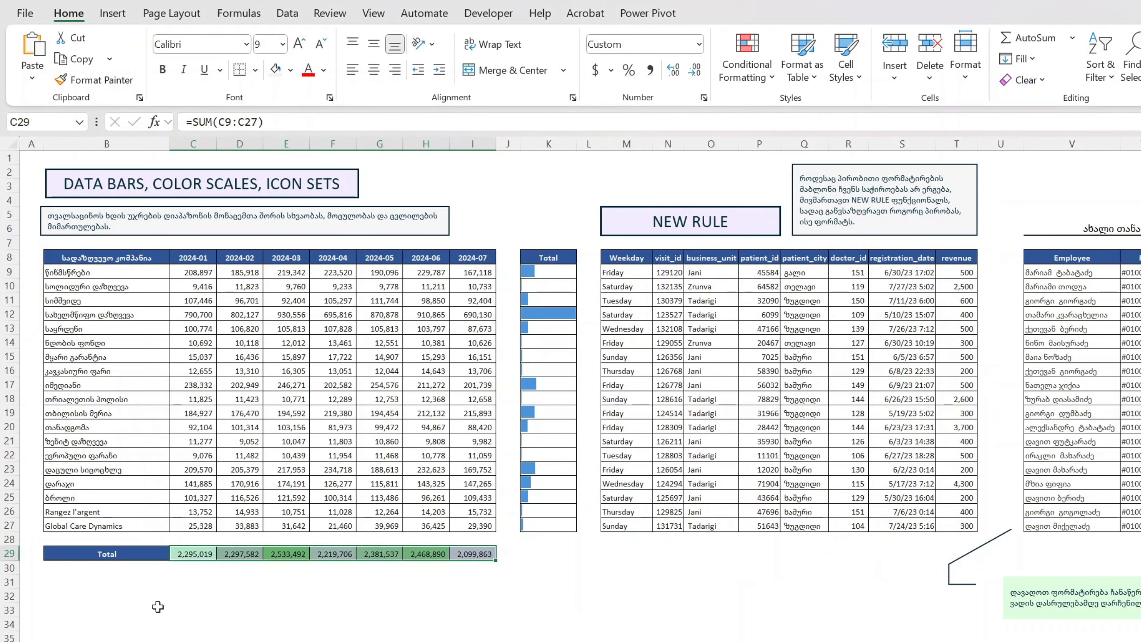
click(433, 594)
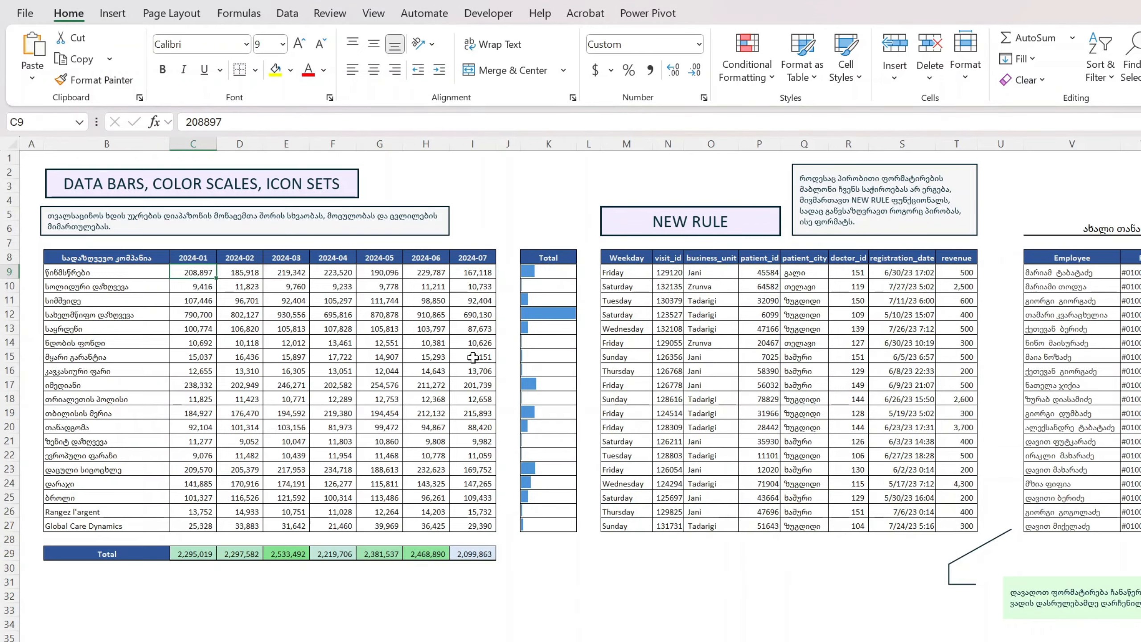
Step: Apply the icon set of three coloured directional arrows to C9:I9 and check the icons against the monthly values
key(ctrl+shift+Right)
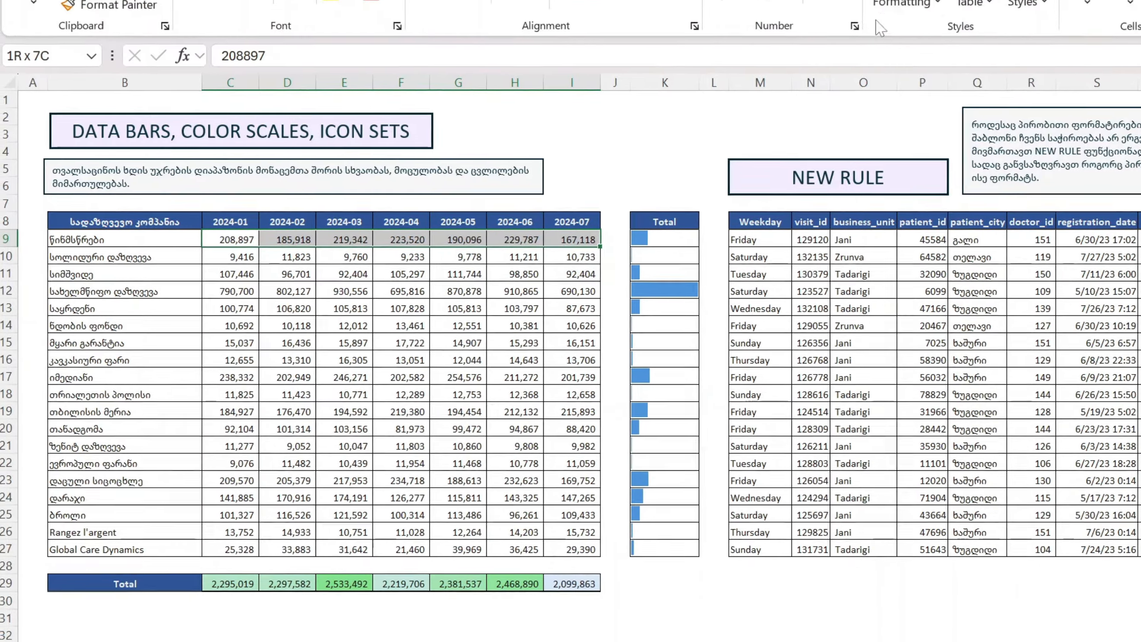
click(907, 63)
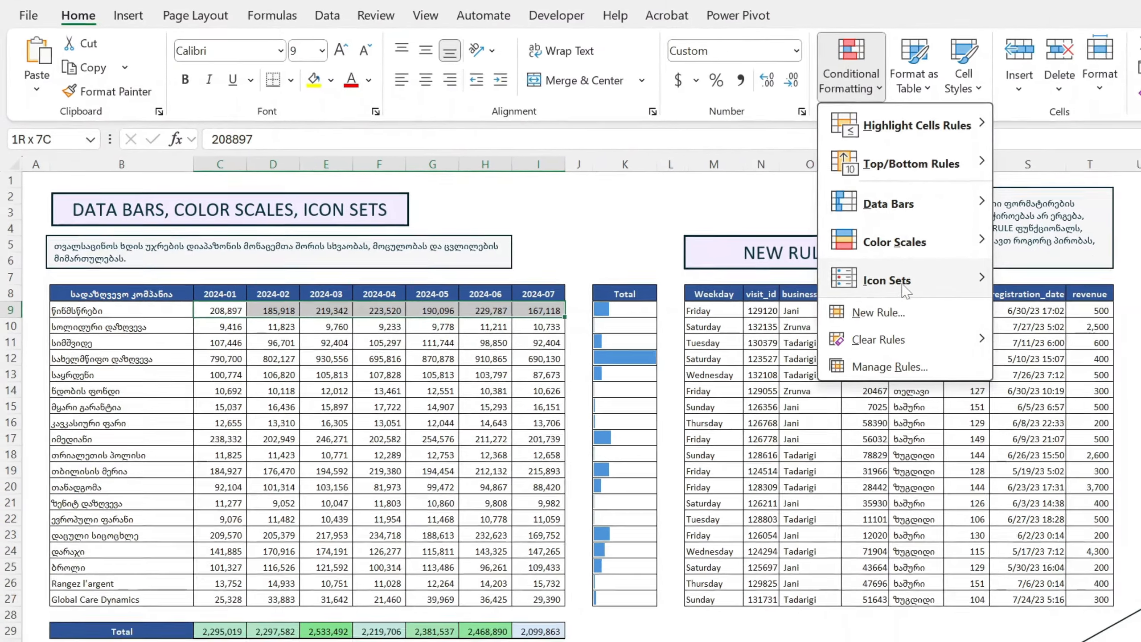
mouse_move(970, 275)
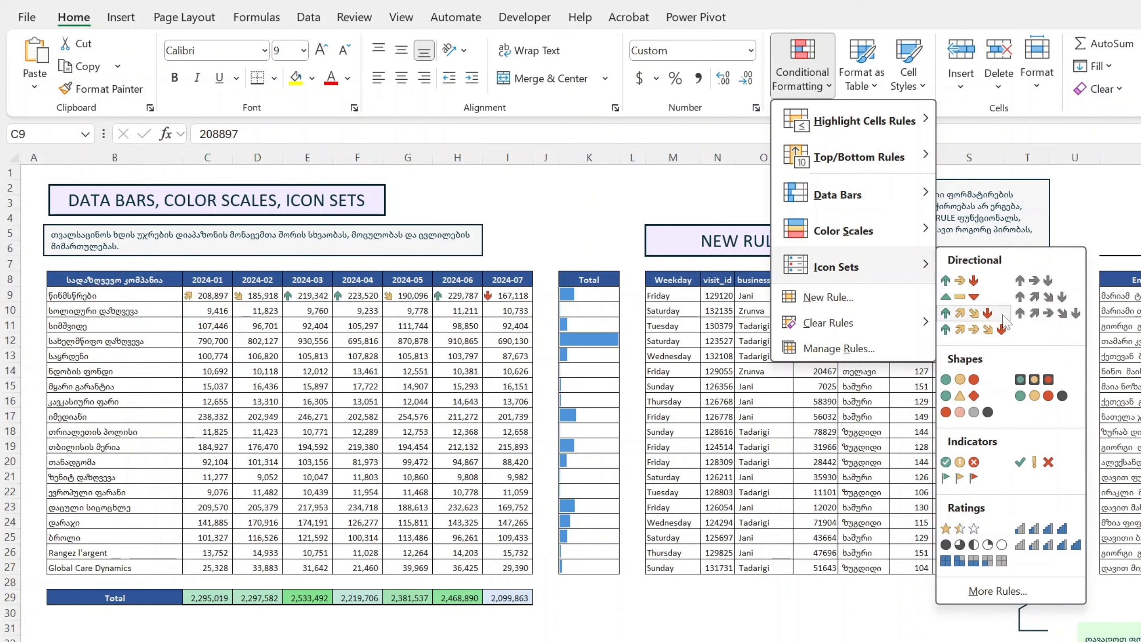
click(978, 283)
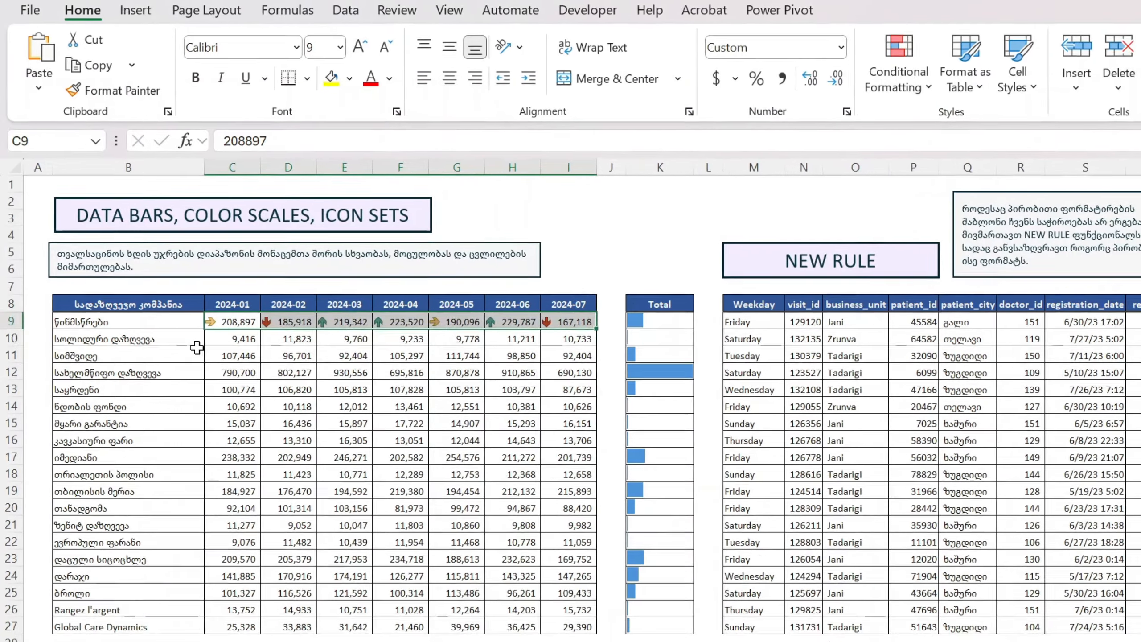
click(178, 325)
click(243, 330)
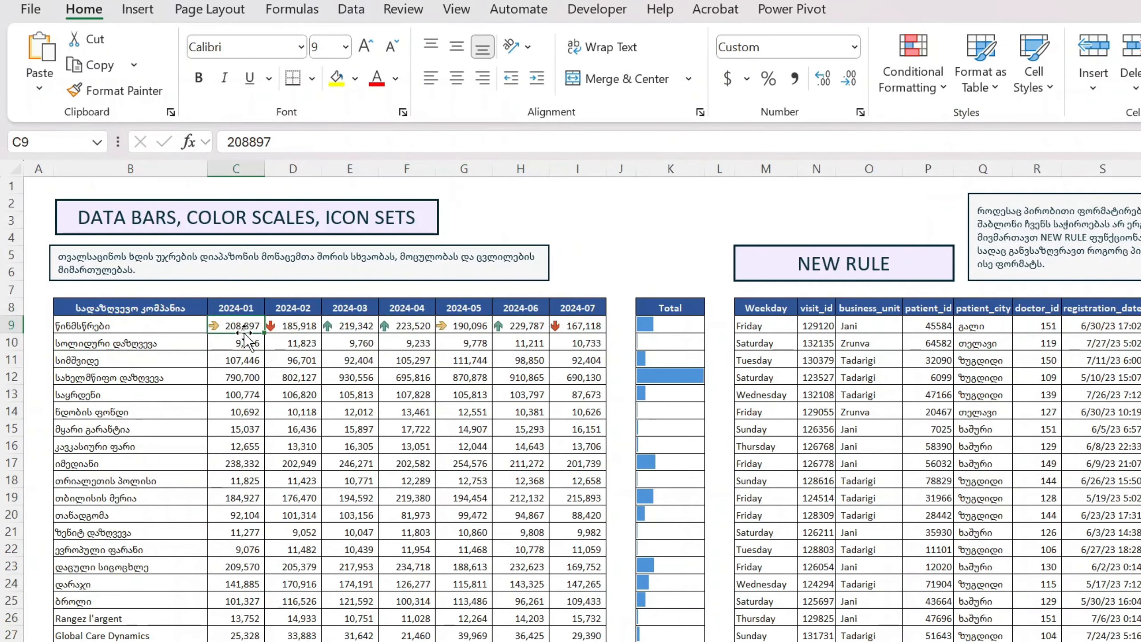
click(281, 327)
click(361, 331)
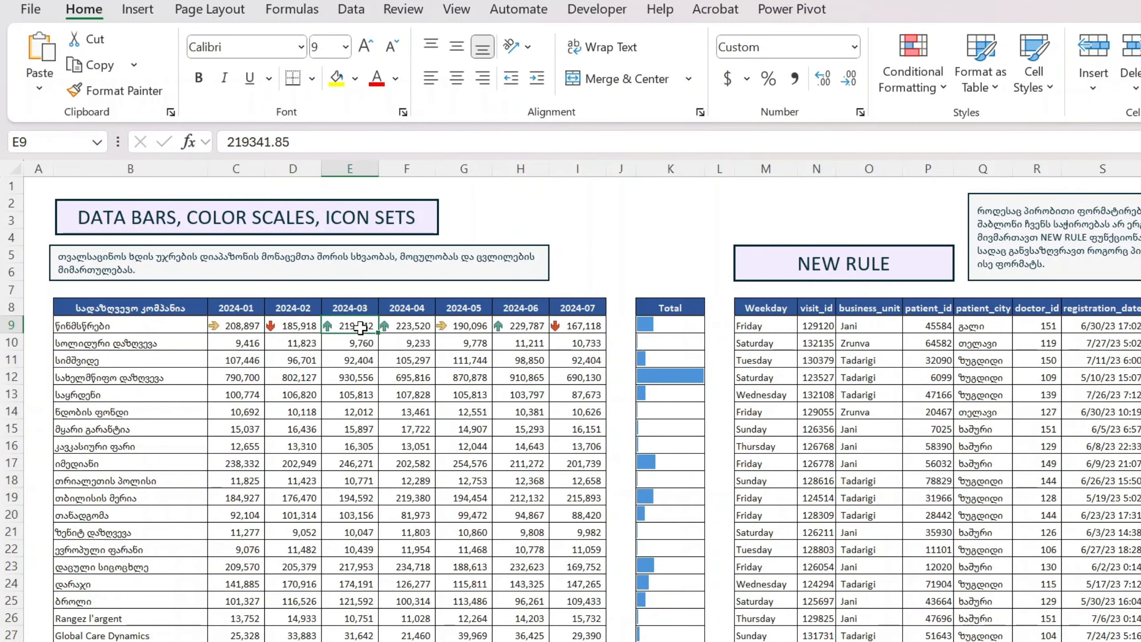
click(470, 323)
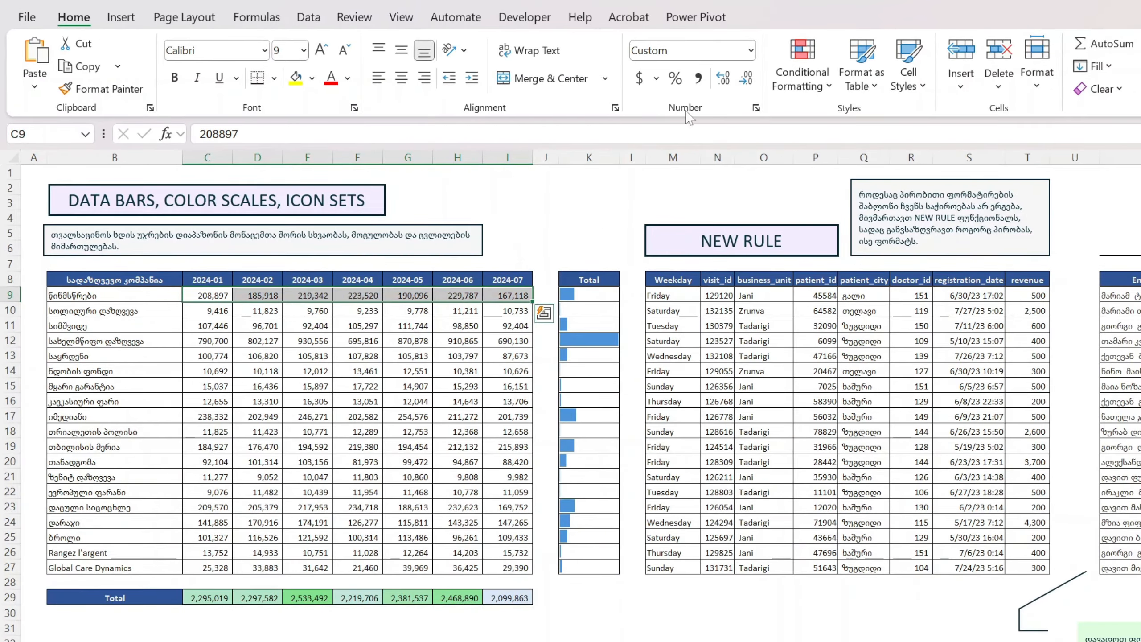
Step: Apply the icon set of five coloured directional arrows to the first company's monthly values C9:I9
click(809, 72)
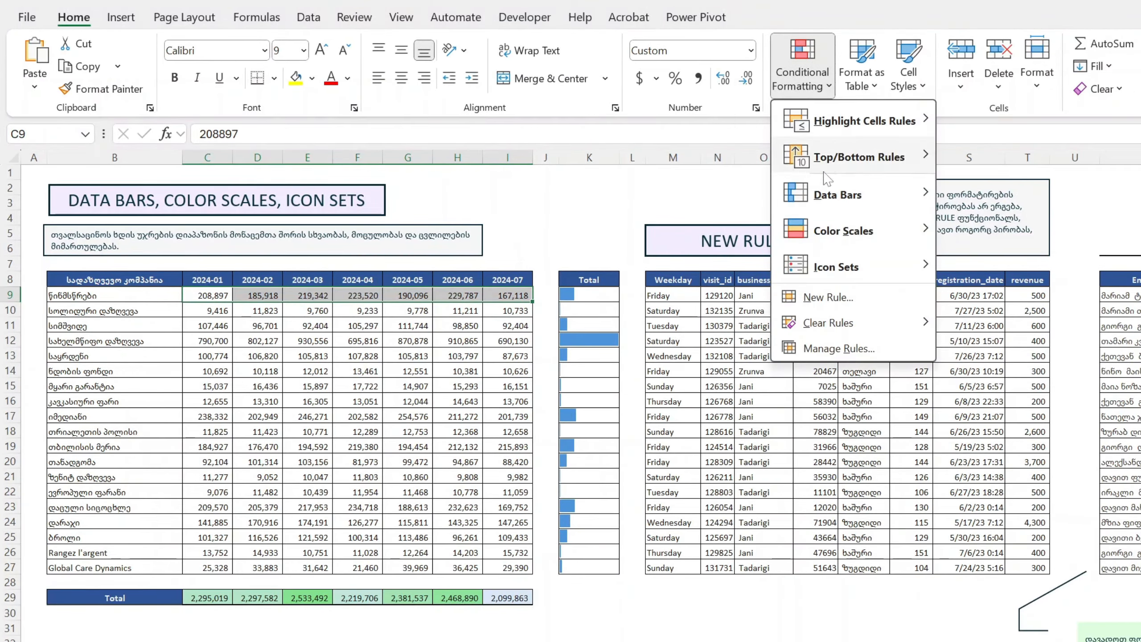
mouse_move(898, 266)
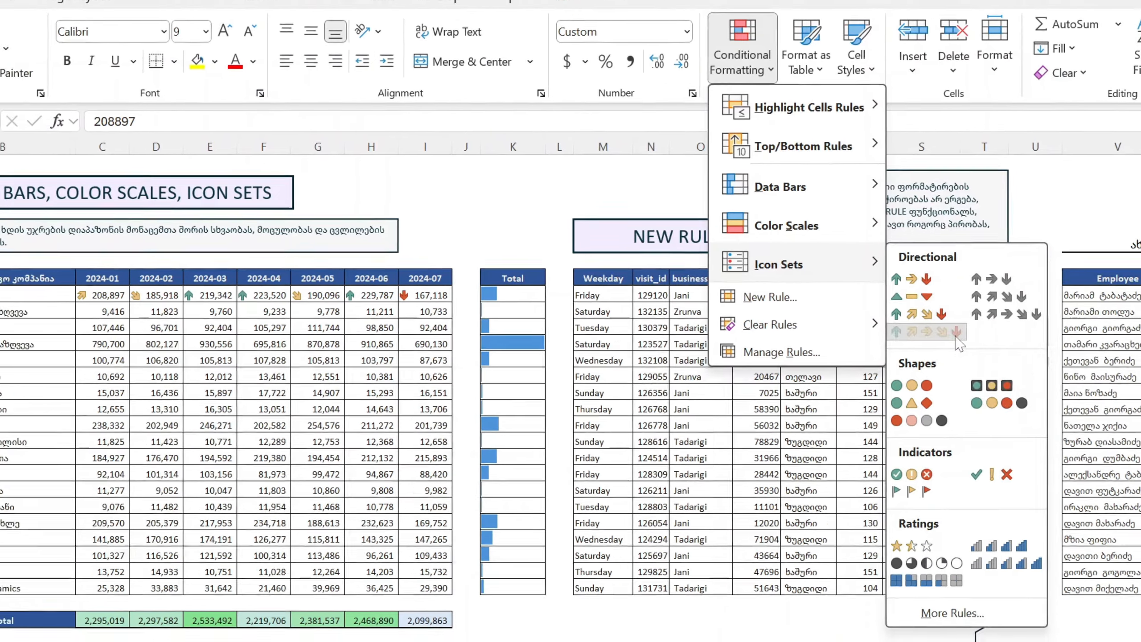
click(936, 338)
Step: Preview the 3 Arrows (Colored) icon set on the combined monthly values C10:I27 without applying it
click(54, 312)
key(ctrl+shift+Right)
key(ctrl+shift+Down)
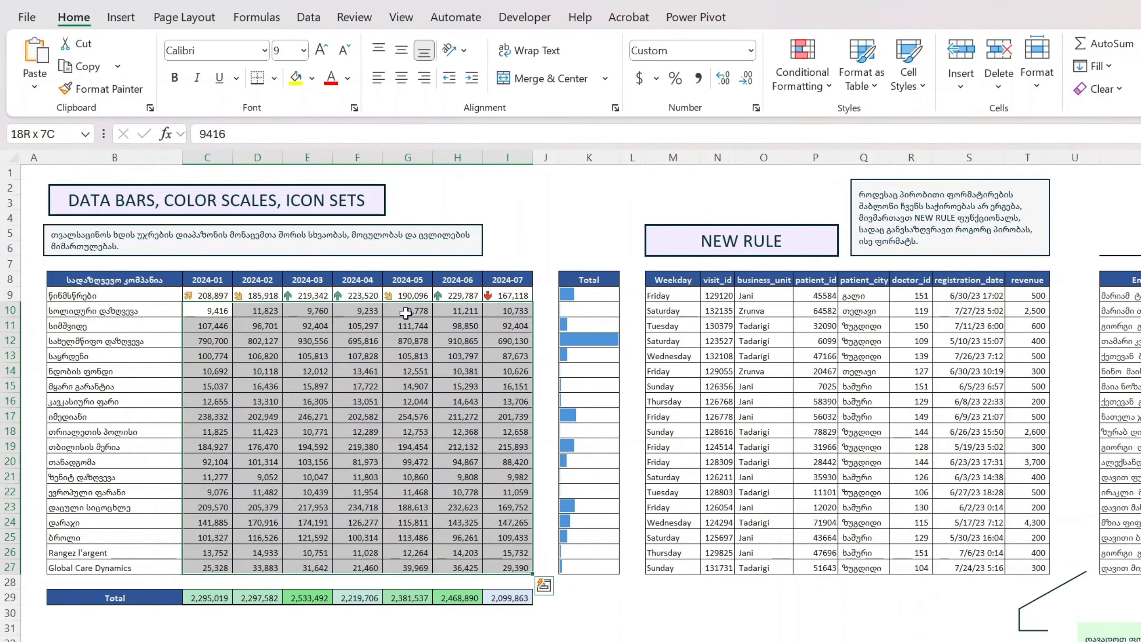
click(801, 74)
mouse_move(830, 275)
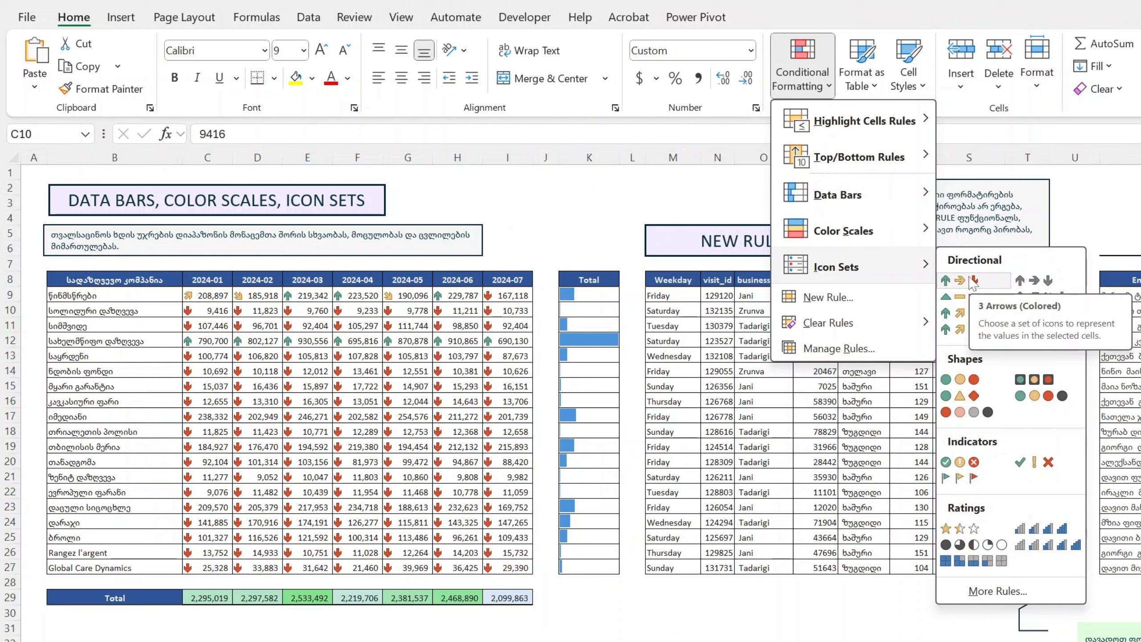
key(Escape)
key(Escape)
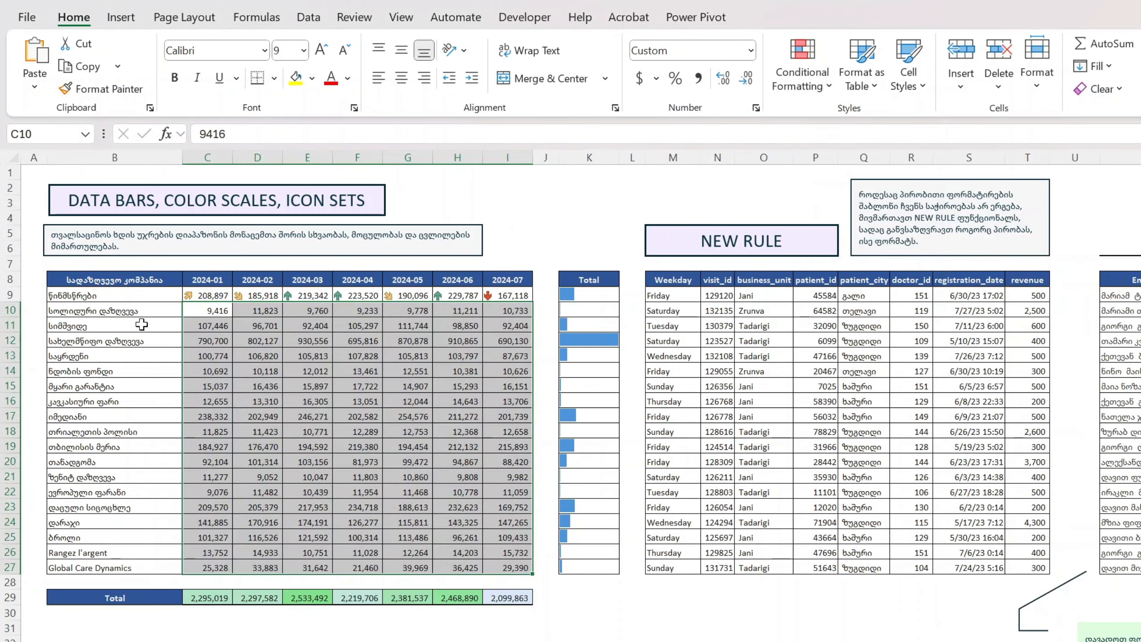
click(81, 320)
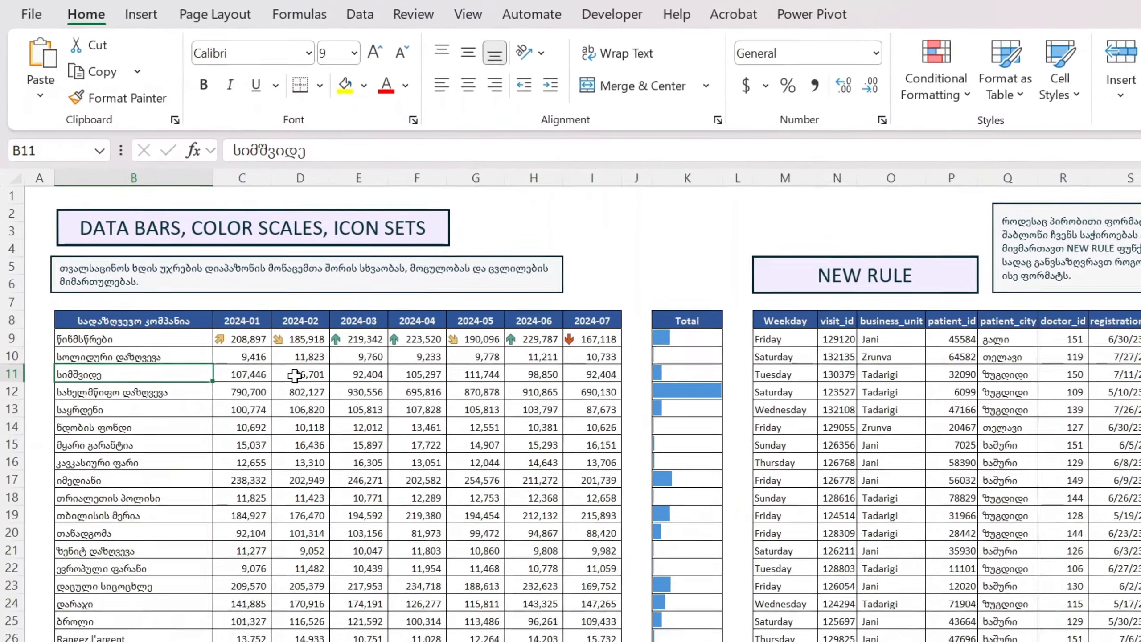
Step: Copy C9:I9 and paste only its formatting onto the second company's monthly values C10:I10
click(205, 310)
key(Up)
key(ctrl+shift+Right)
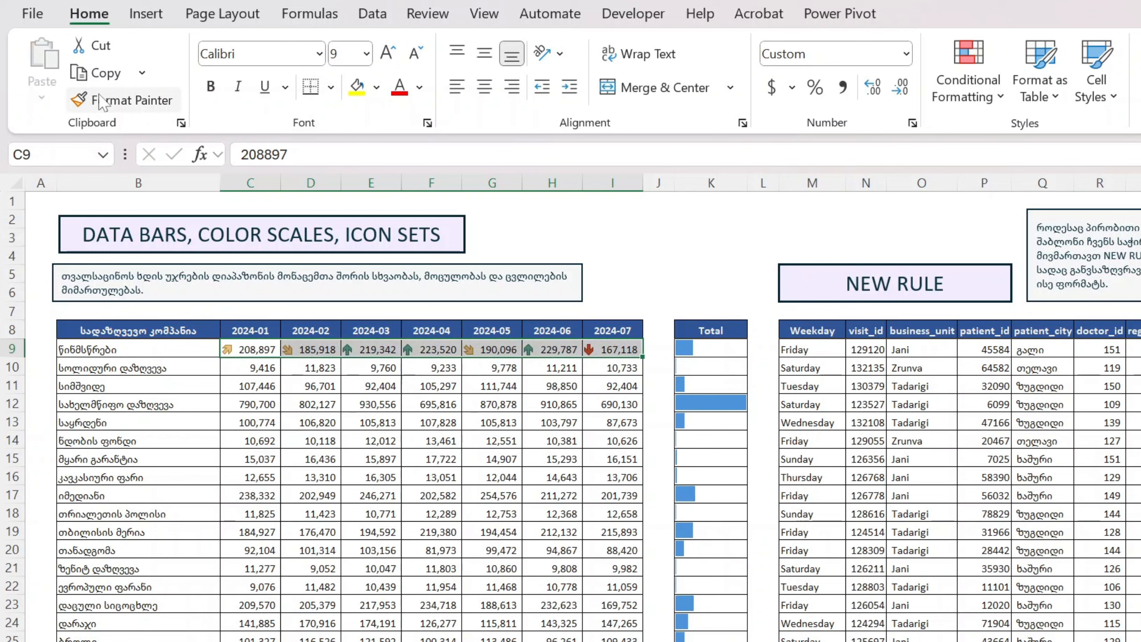
key(ctrl+c)
click(243, 368)
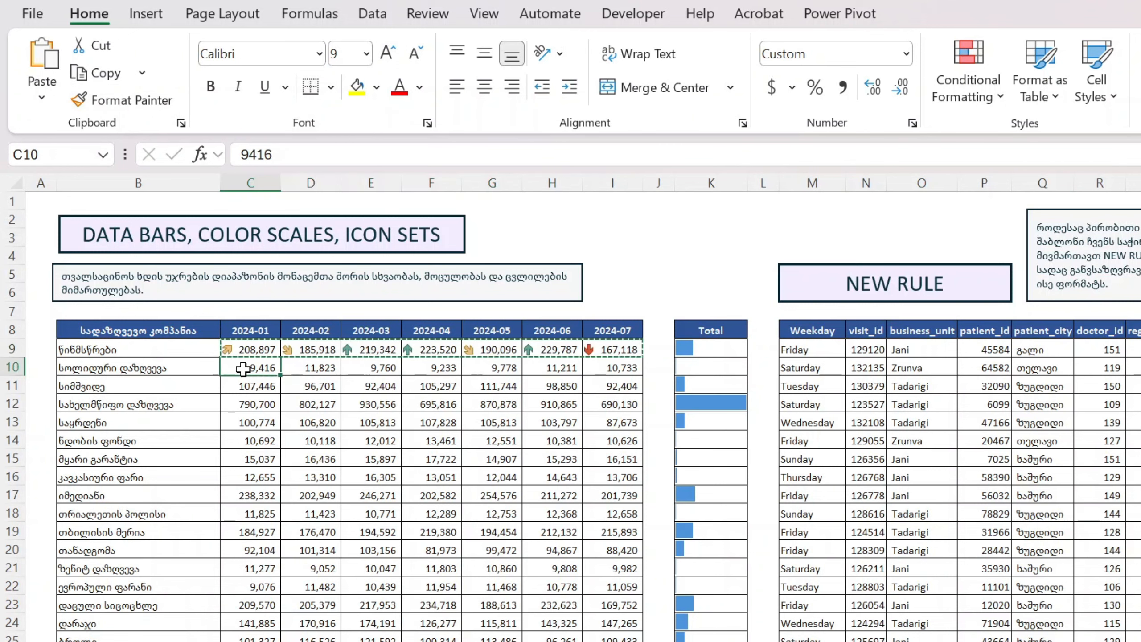
key(ctrl+shift+Right)
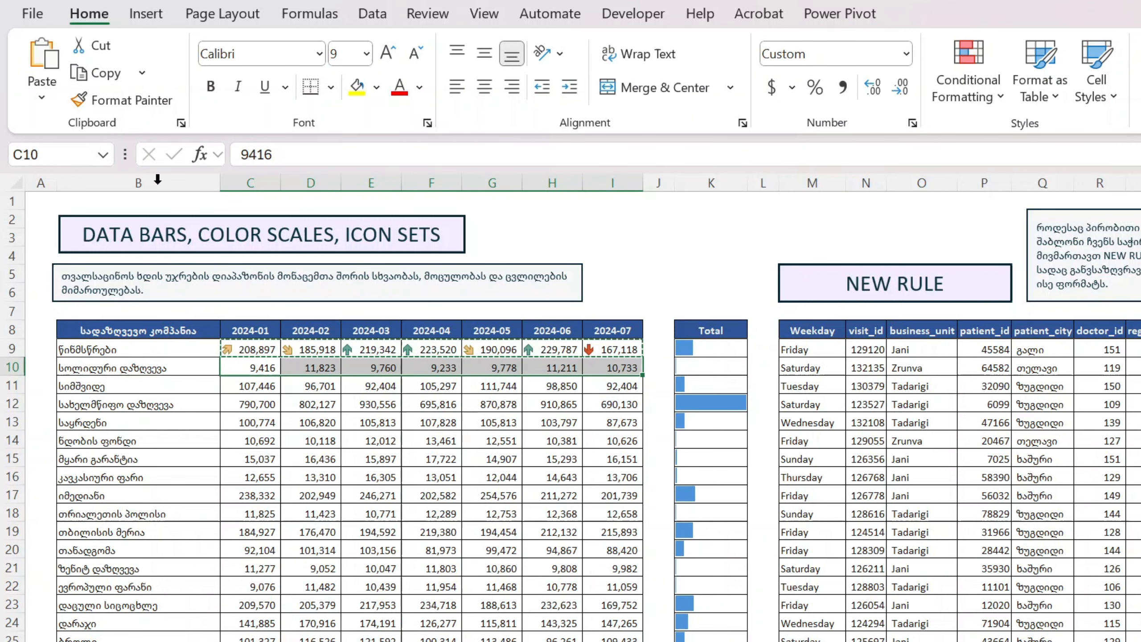
click(41, 96)
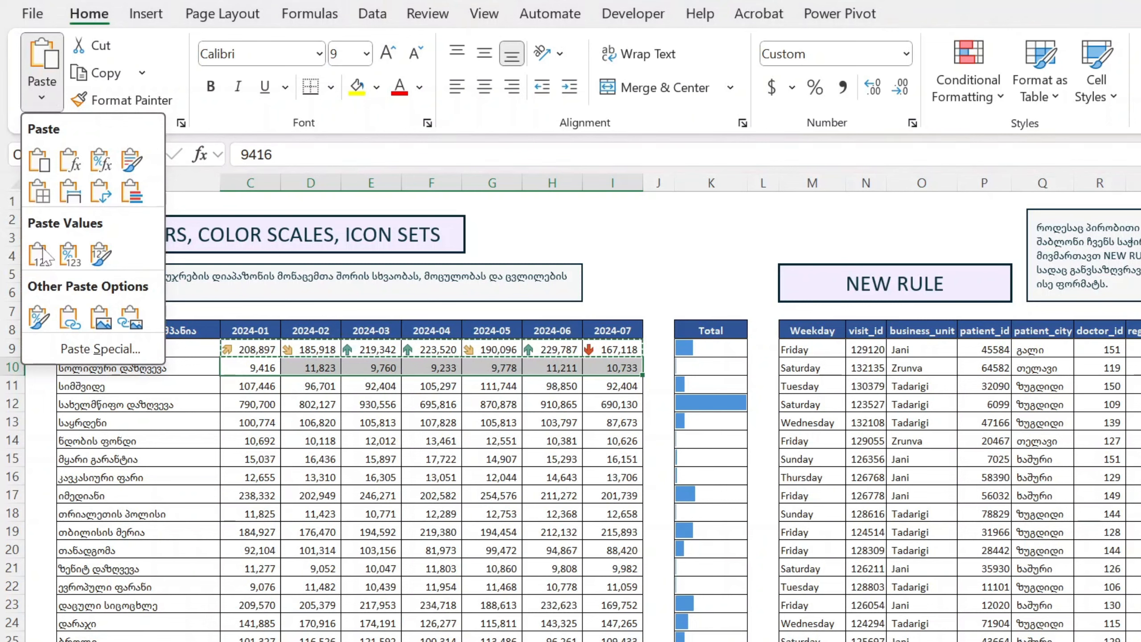
click(35, 318)
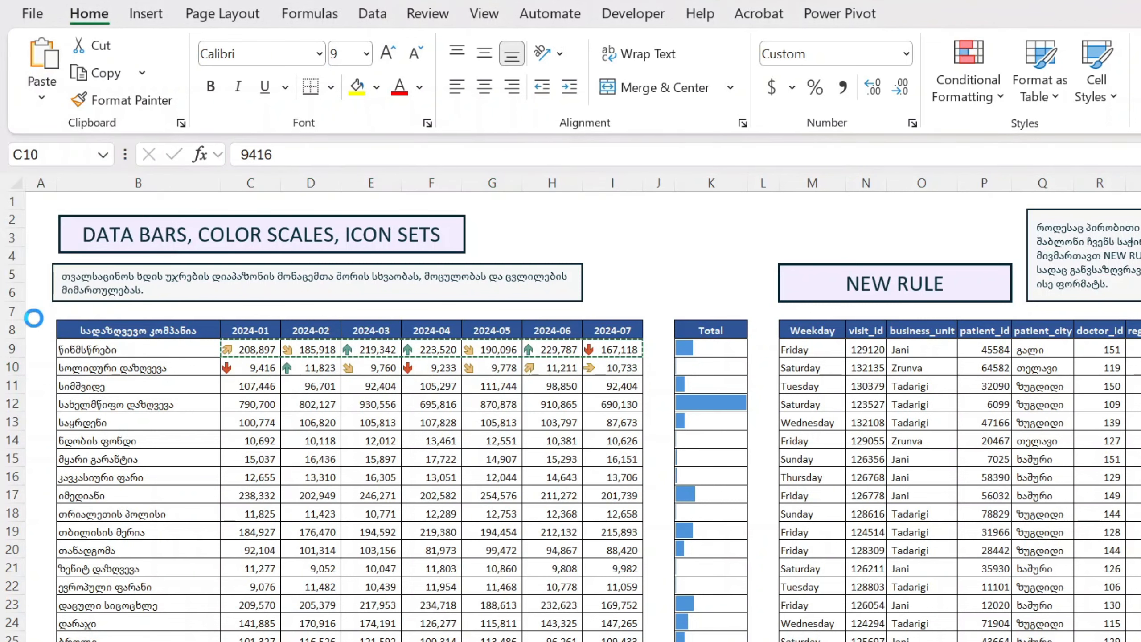
Step: Copy C10:I10 and use Paste Special with the Formats option to carry its formatting over to C11:I11
click(257, 385)
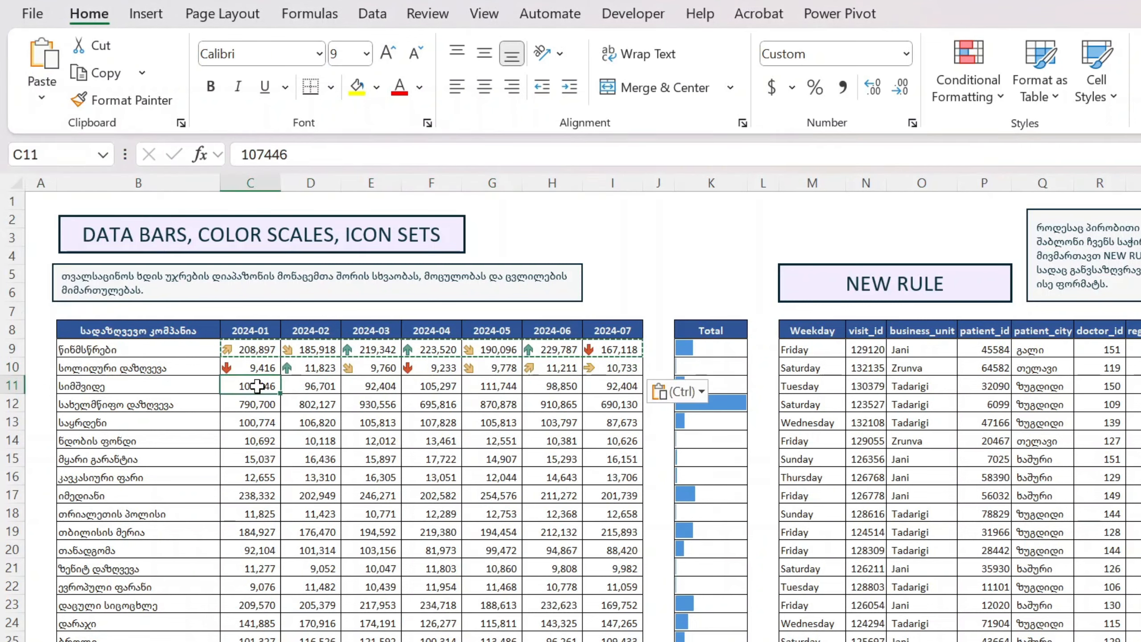
drag(252, 368, 620, 368)
key(ctrl+c)
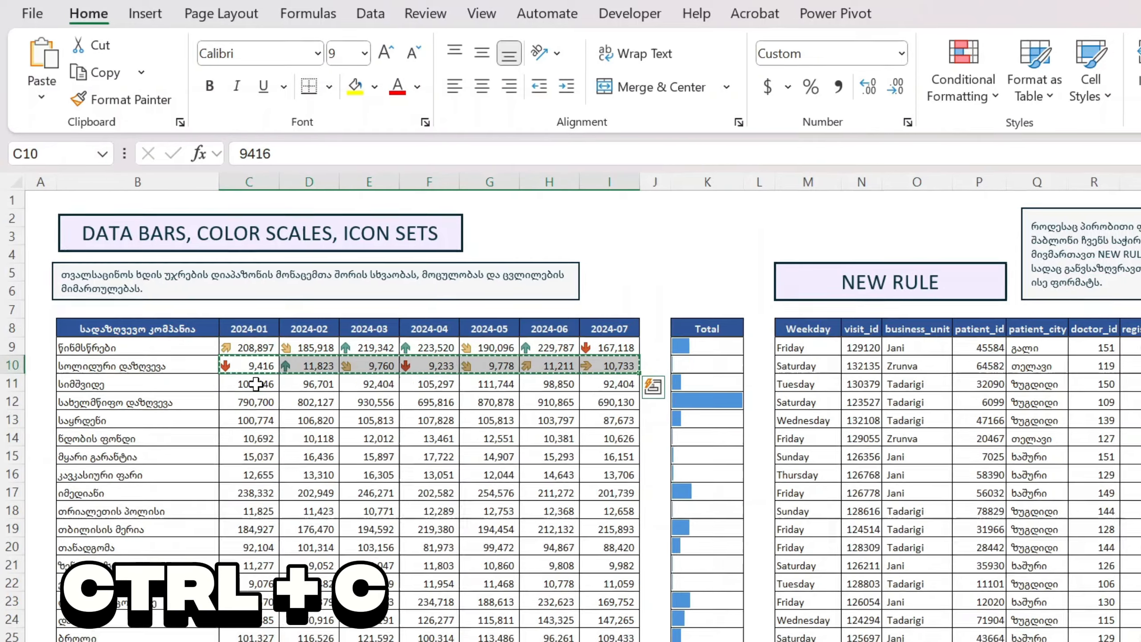
click(257, 385)
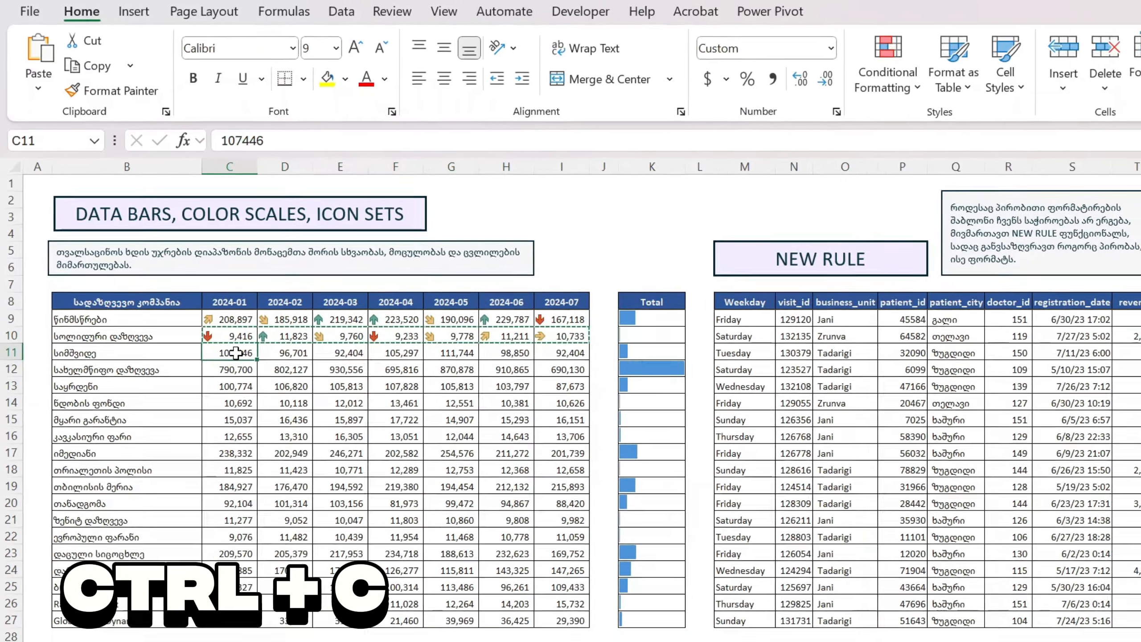
key(ctrl+shift+Right)
key(alt)
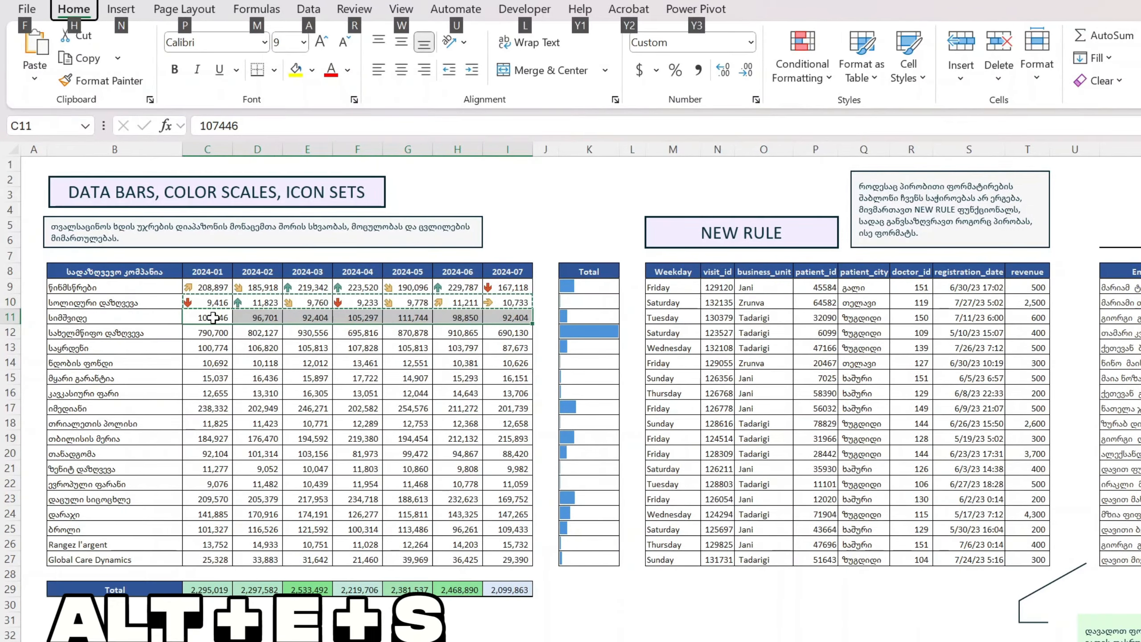
key(e)
key(s)
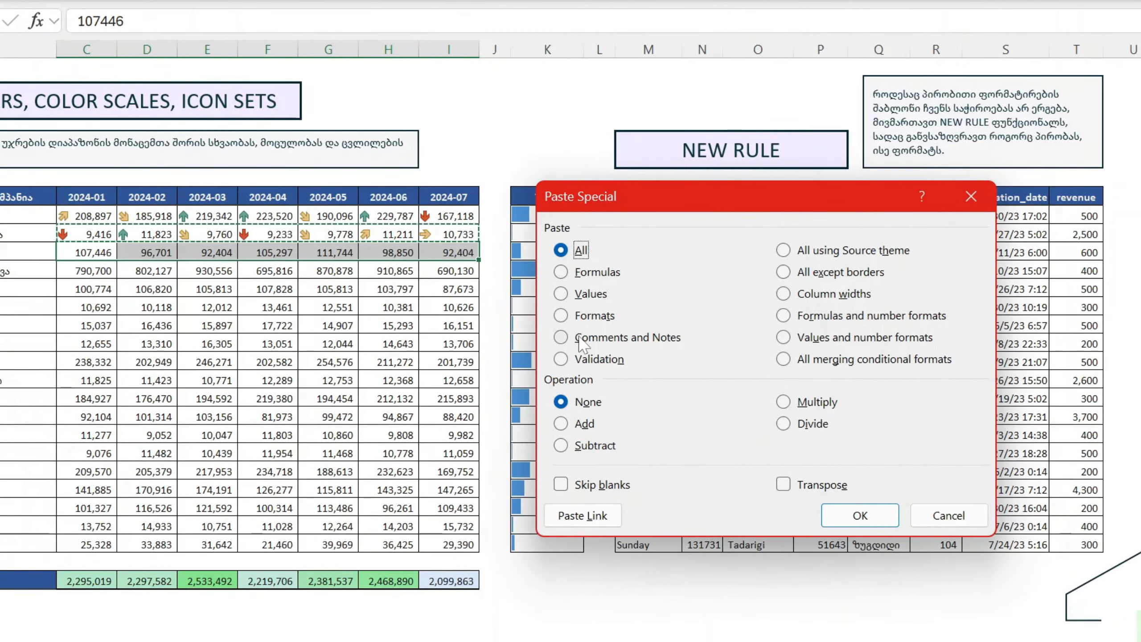
click(605, 320)
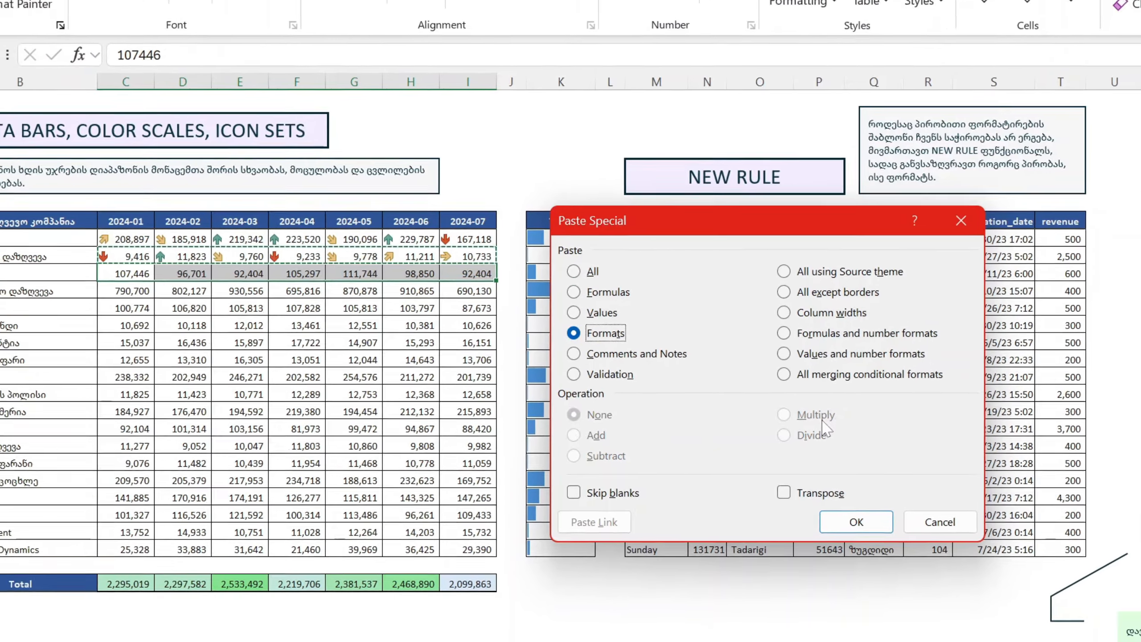
key(Return)
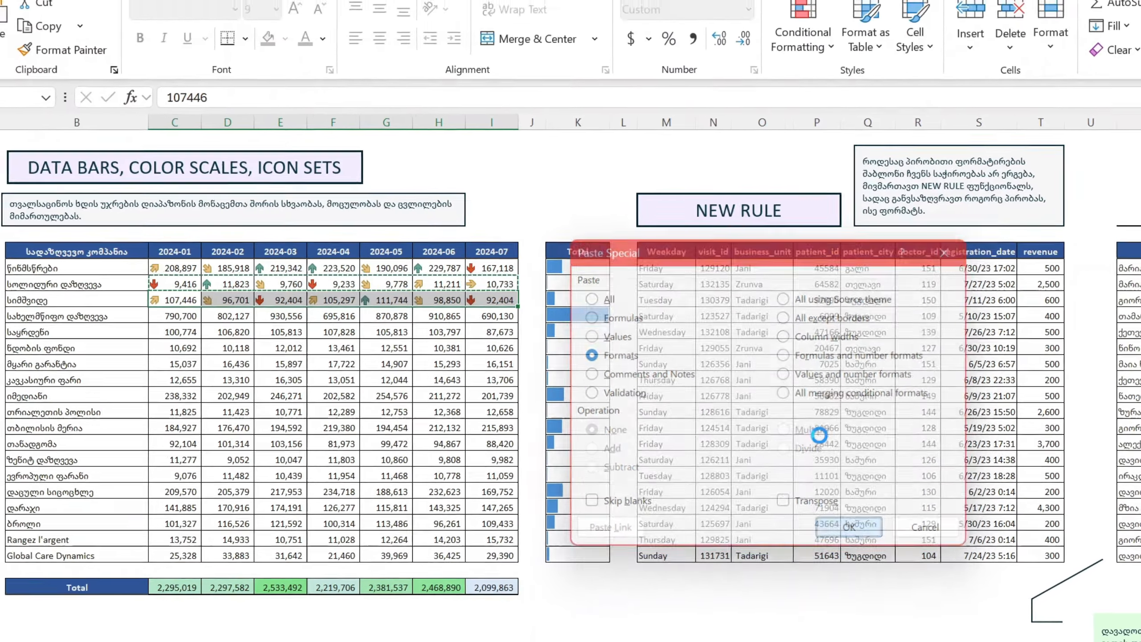
Step: Copy C11:I11 and paste only its formats onto C12:I12
key(ctrl+c)
key(Down)
key(ctrl+shift+Right)
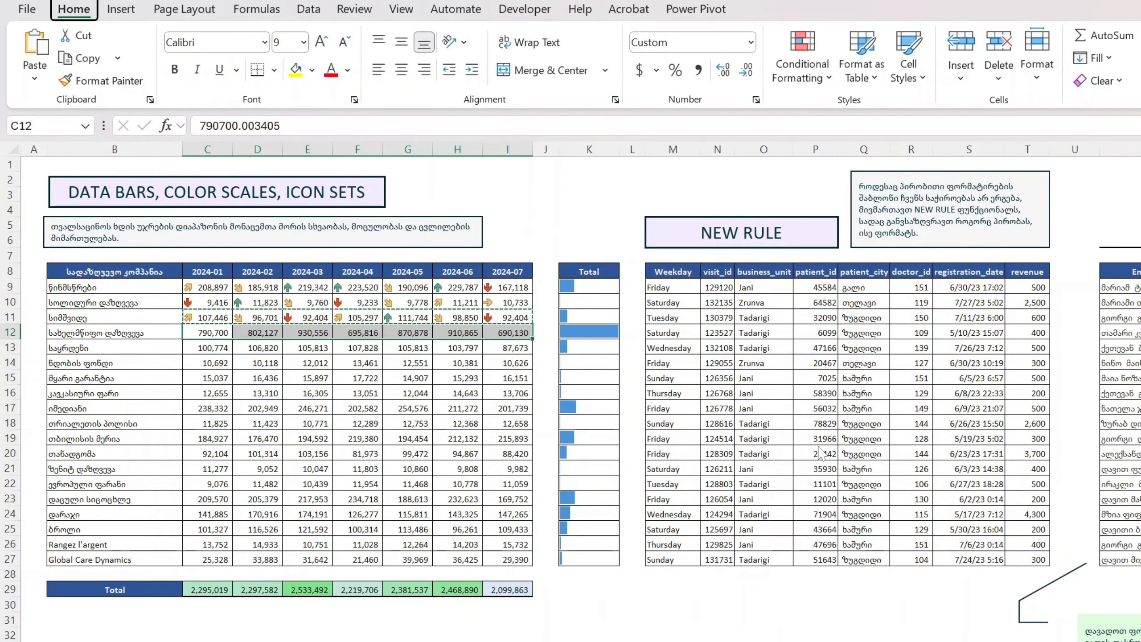
key(ctrl+alt+v)
key(t)
key(Return)
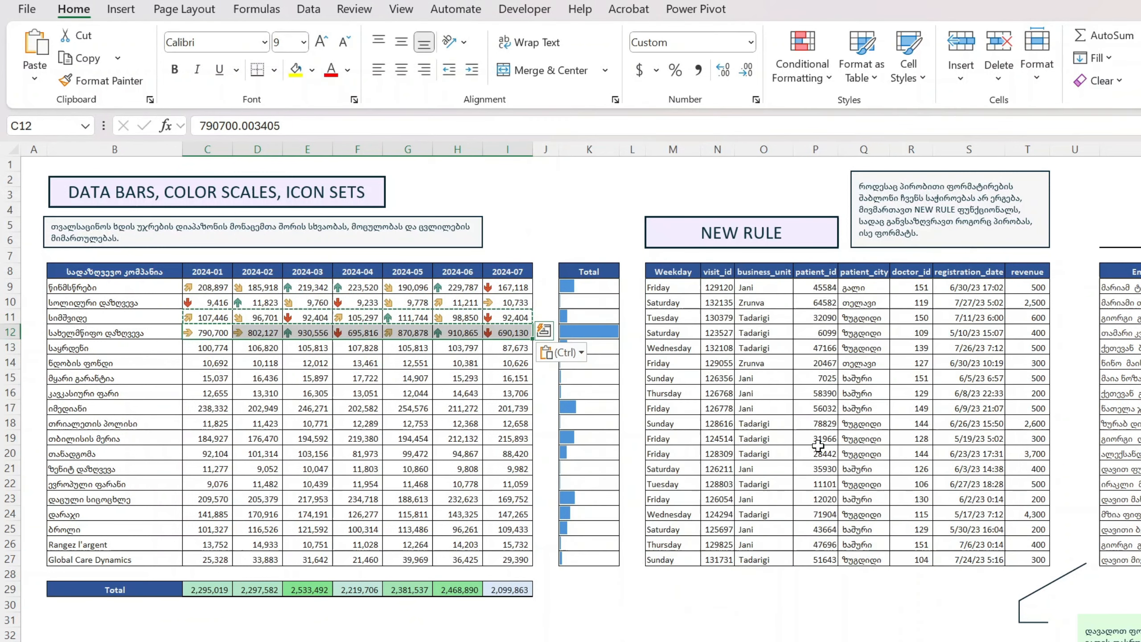
Step: Start a new conditional formatting rule for the visits data M9:T27 that uses a formula to determine which cells to format
click(693, 288)
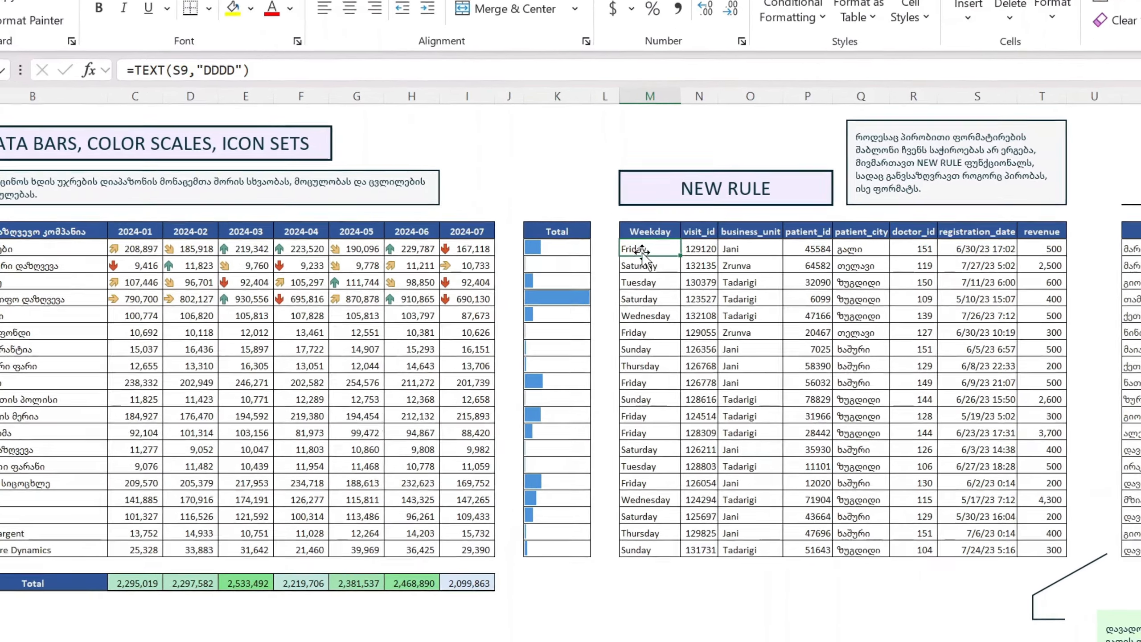
drag(672, 287, 1002, 290)
drag(1032, 220, 1056, 218)
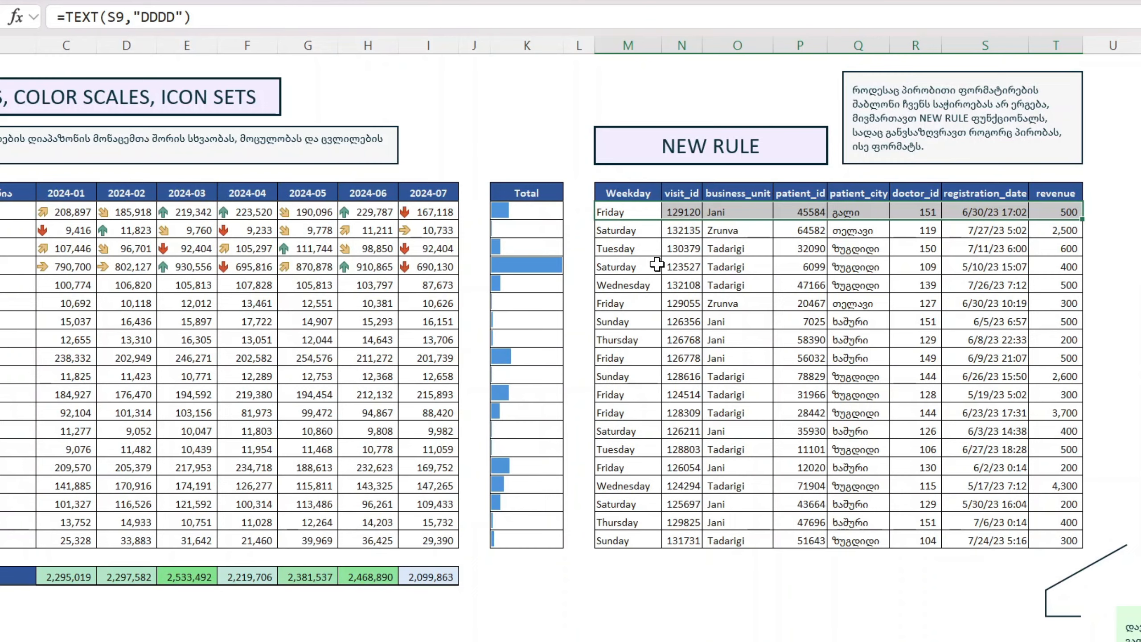
key(ctrl+shift+Down)
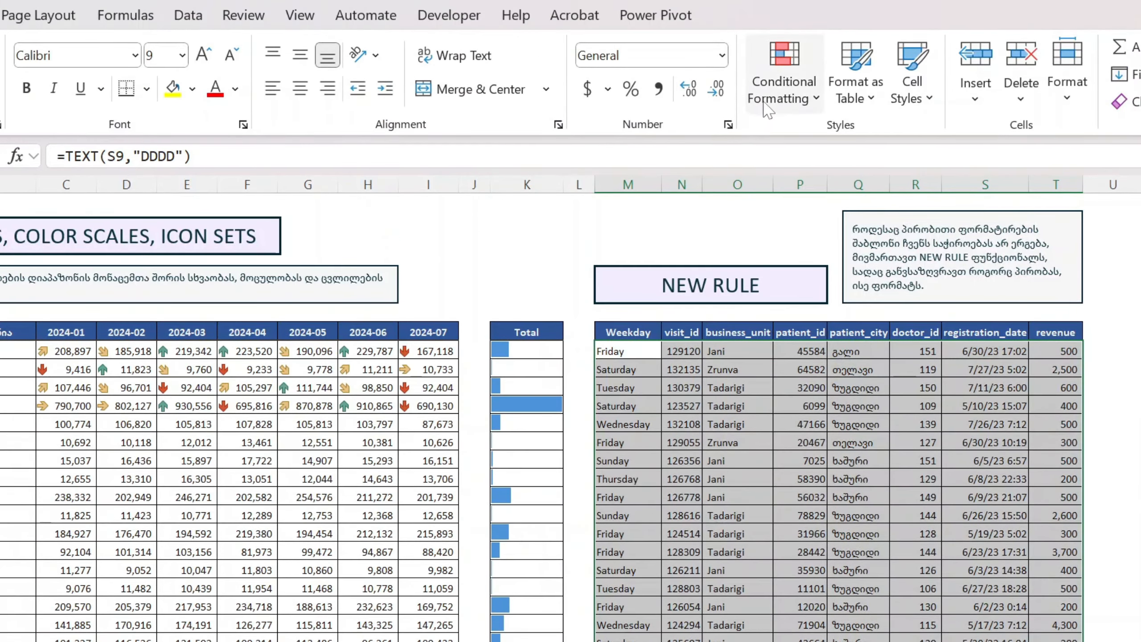
click(768, 108)
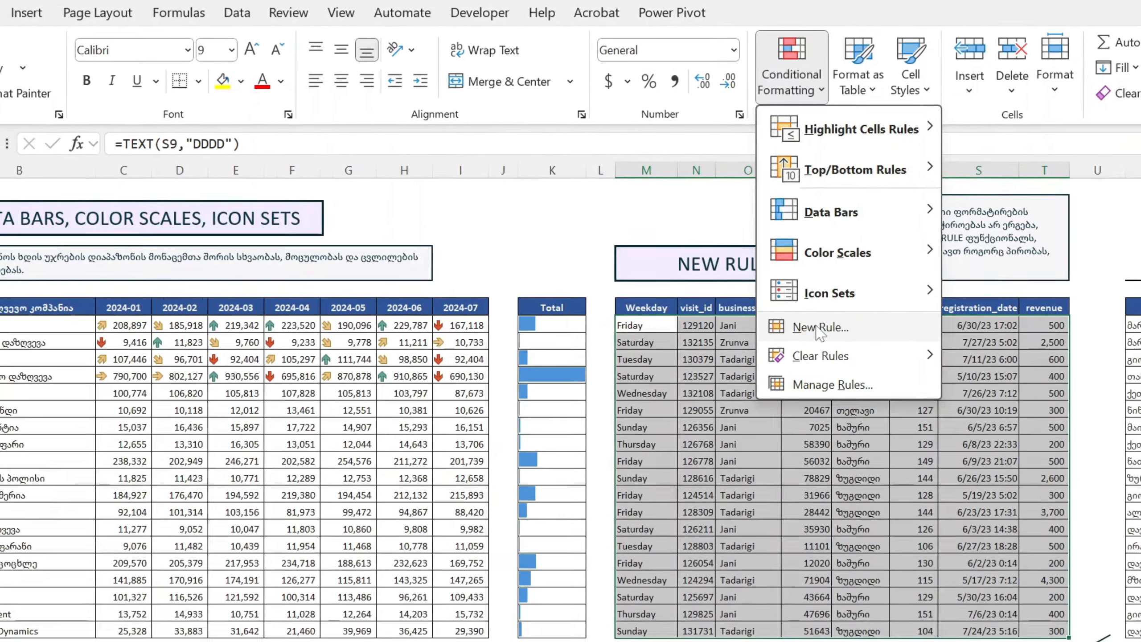
click(813, 354)
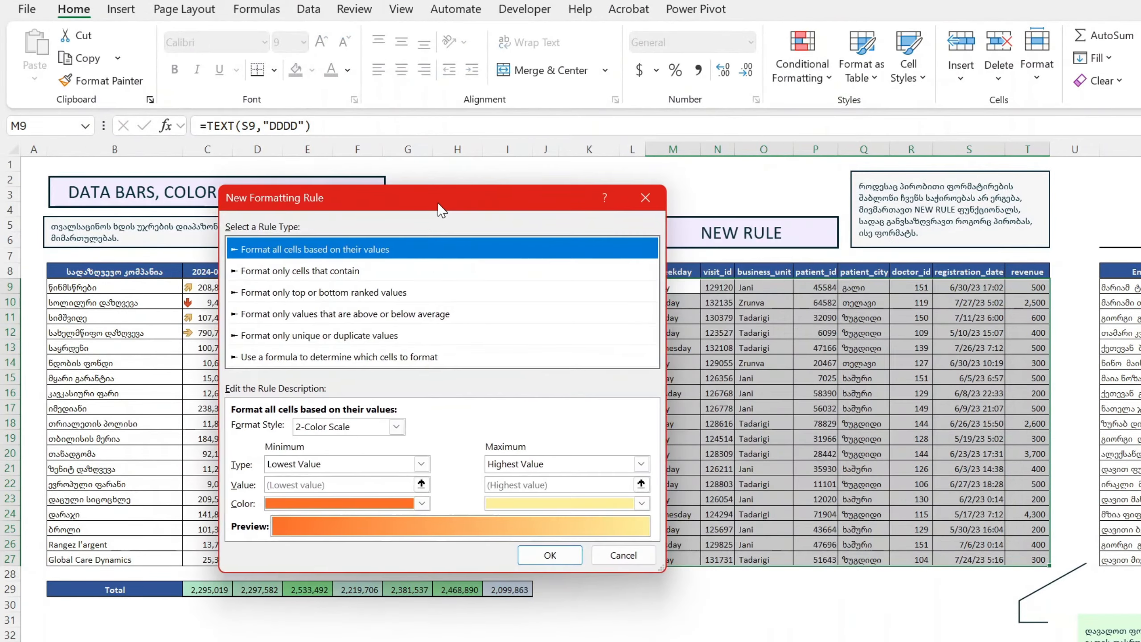
drag(441, 209, 398, 225)
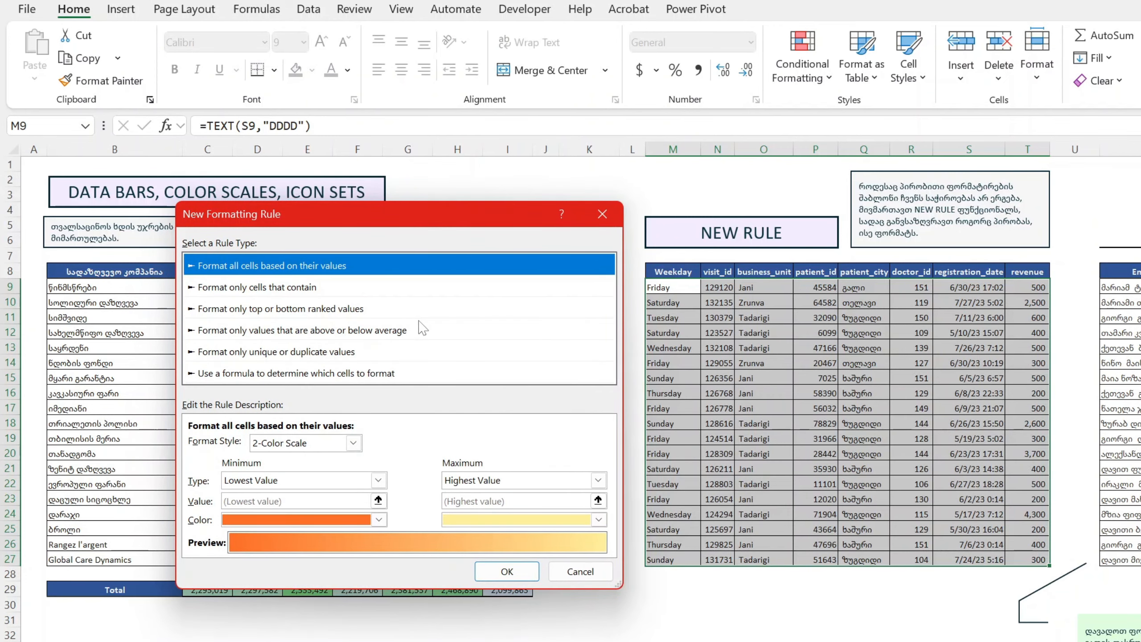
click(384, 374)
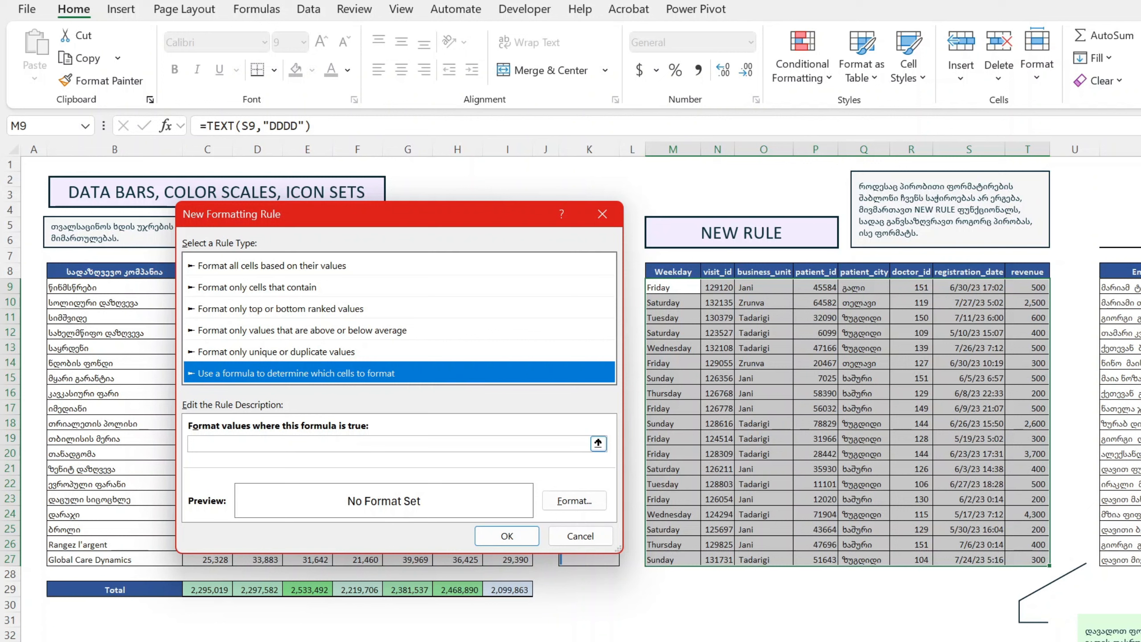
Step: Begin the rule's OR formula with the condition $M9="Saturday" and reference the first Weekday cell, M9, as the start of the second condition
click(382, 443)
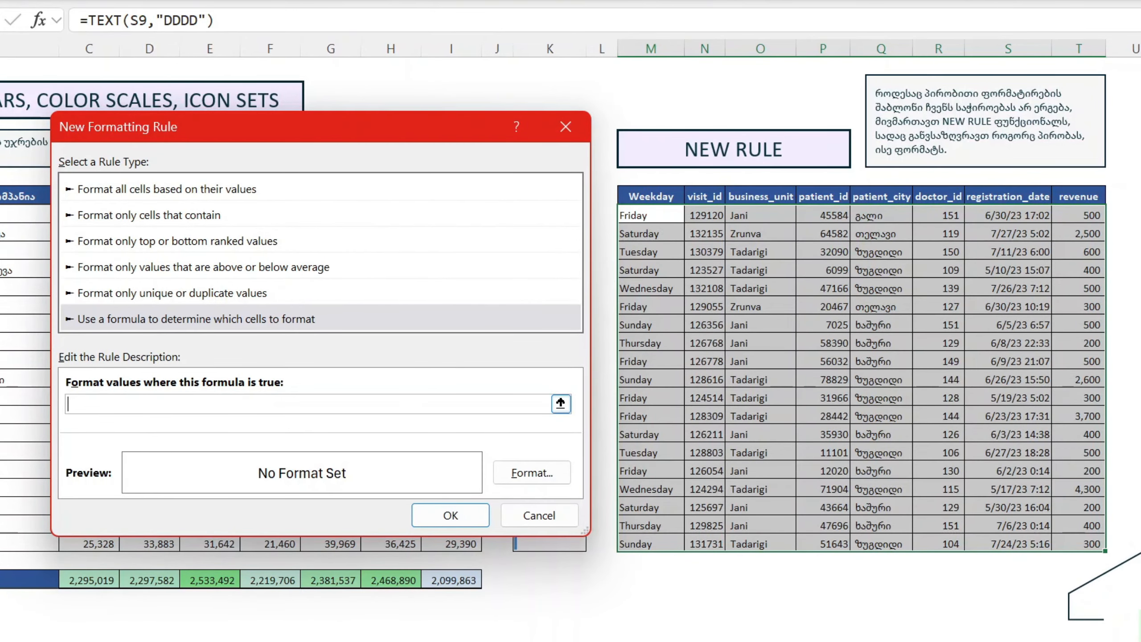
text(=OR)
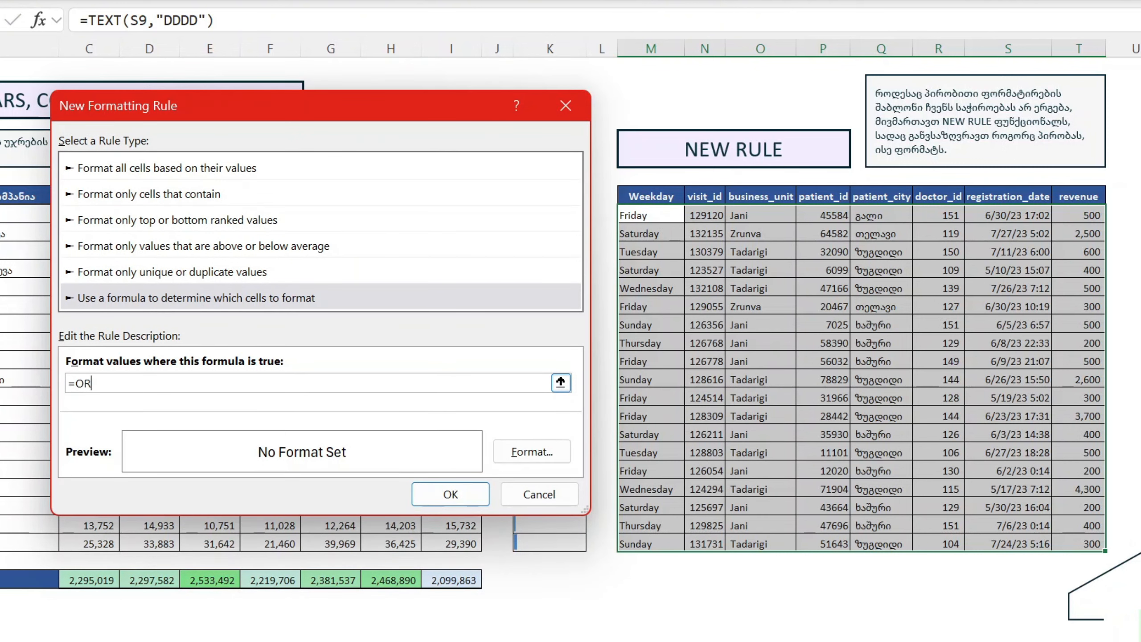
text(()
click(656, 216)
key(F4)
key(F4)
text(="Saturday")
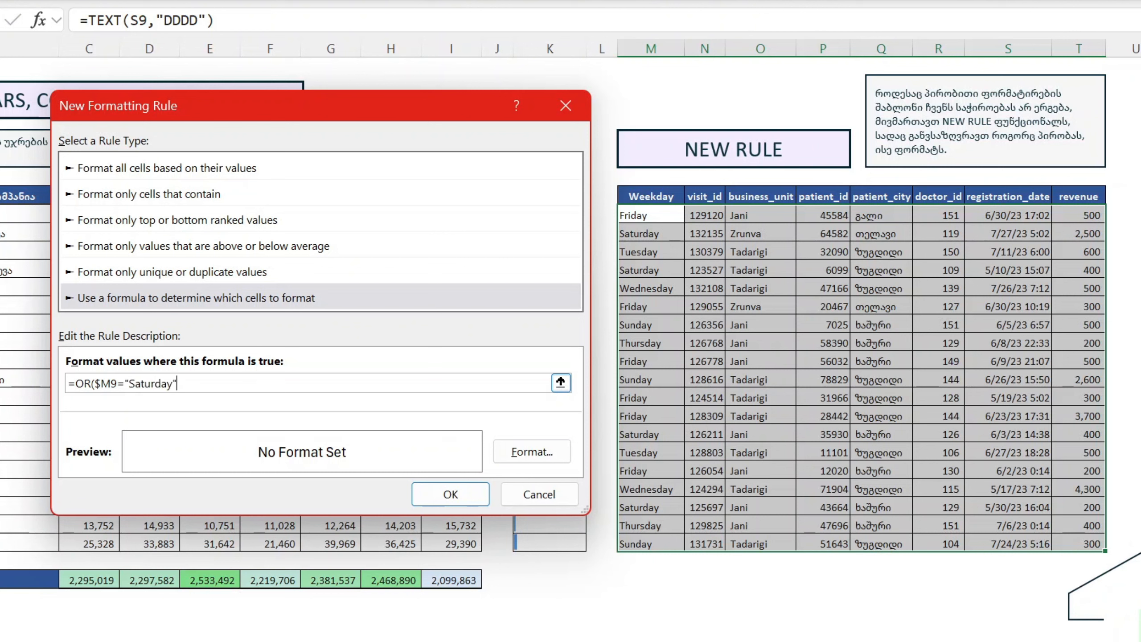
text(,)
click(638, 215)
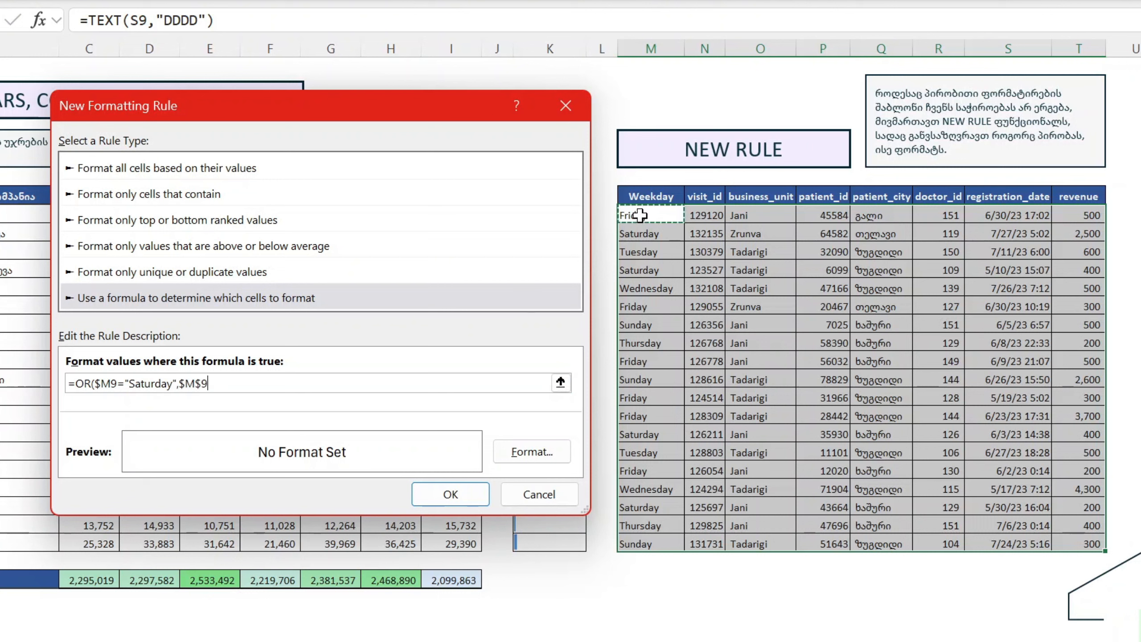